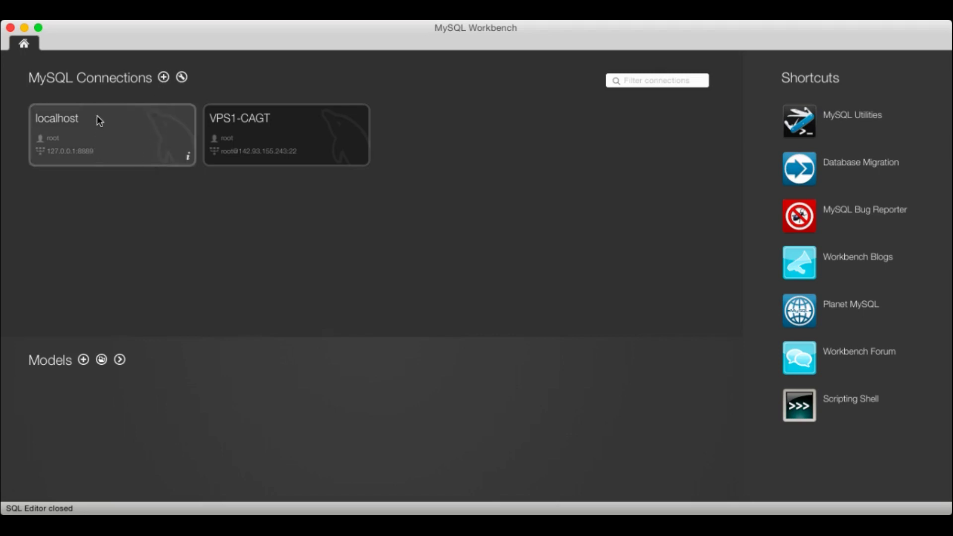
- Open the localhost connection and bring up the dbtrading SQL script
{"action": "left_click", "coordinate": [164, 78]}
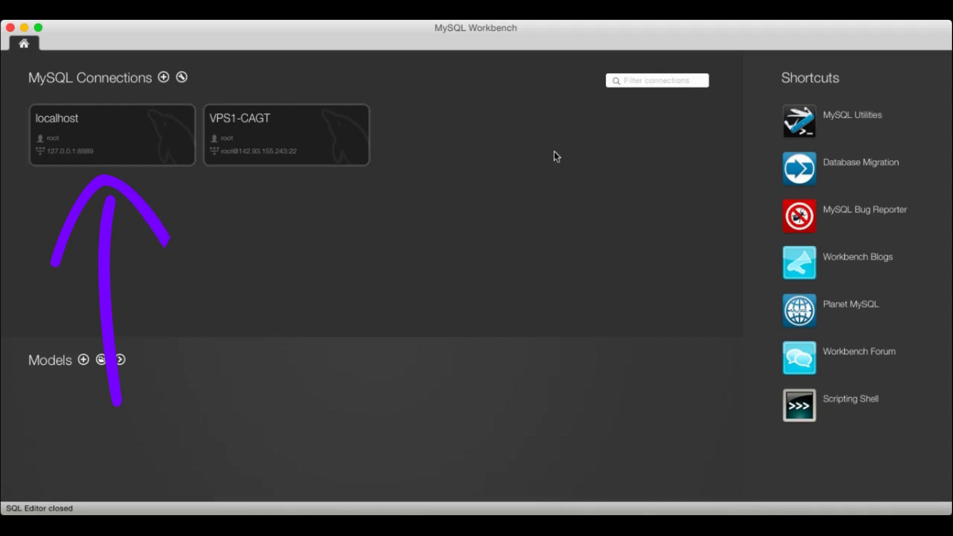
{"action": "left_click", "coordinate": [64, 148]}
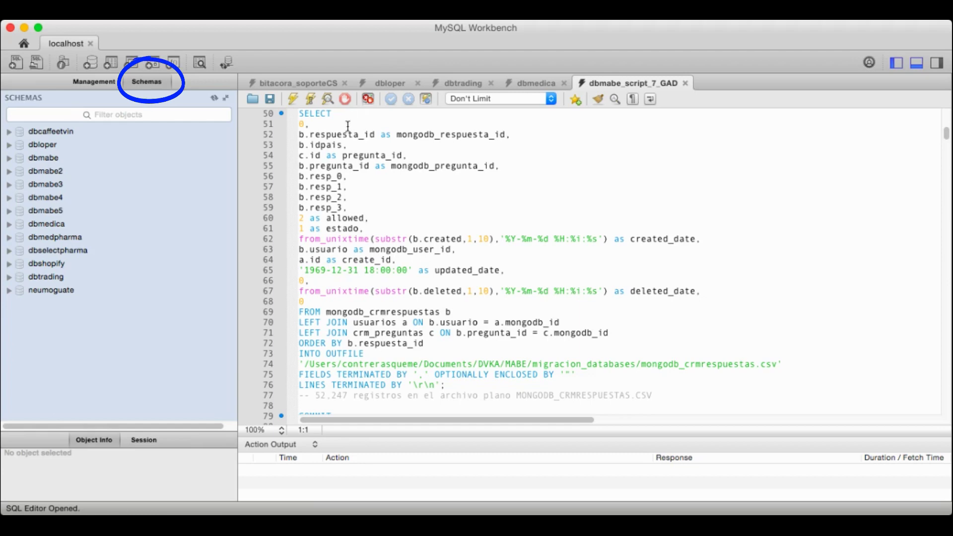
{"action": "left_click", "coordinate": [466, 84]}
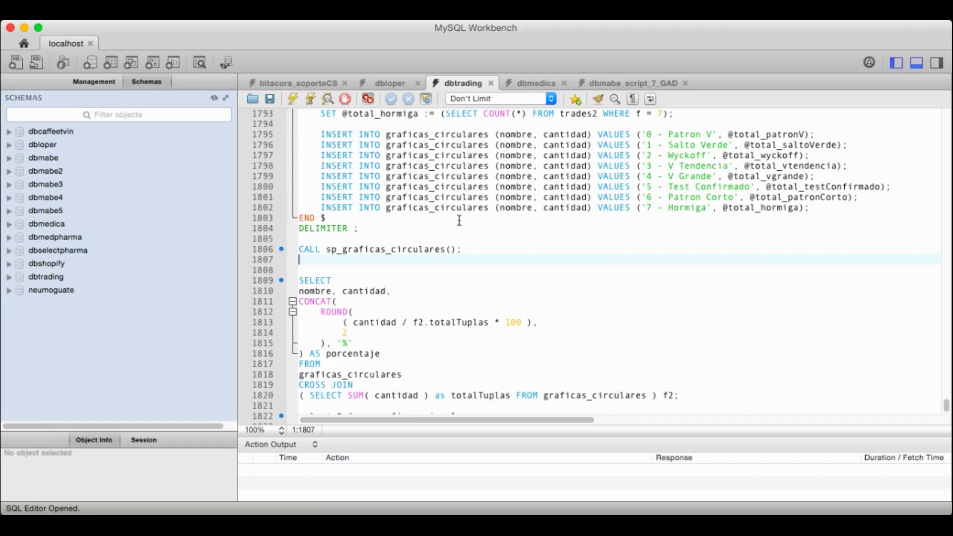
- Run only the "use dbtrading;" statement at line 1748 and select the dbtrading schema
{"action": "scroll", "coordinate": [459, 221], "scroll_direction": "up", "scroll_amount": 10}
{"action": "scroll", "coordinate": [459, 216], "scroll_direction": "up", "scroll_amount": 7}
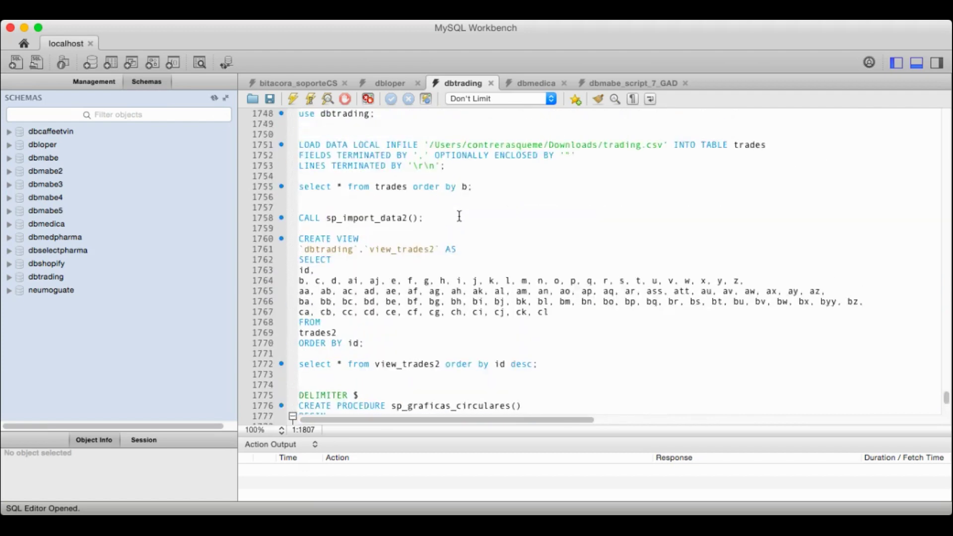
{"action": "left_click", "coordinate": [407, 179]}
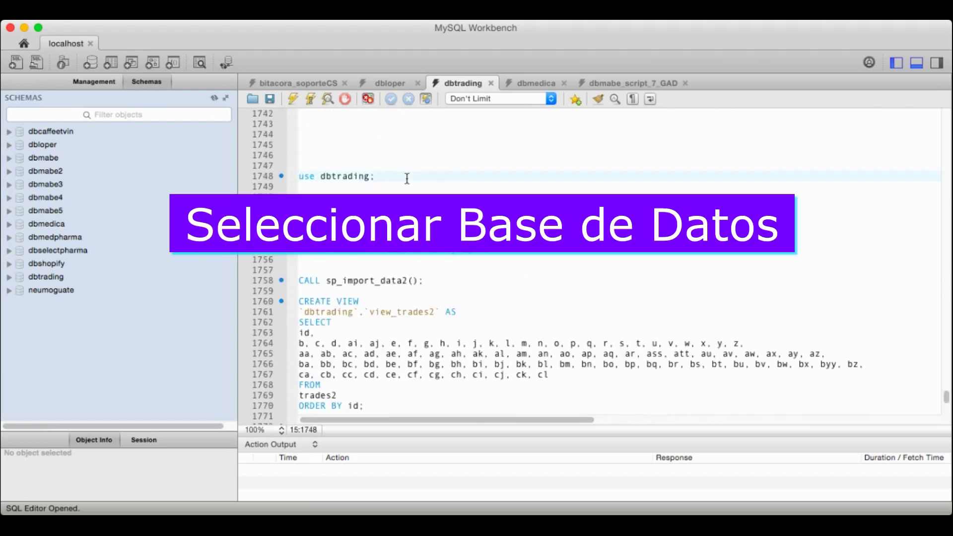
{"action": "key", "text": "Home"}
{"action": "key", "text": "shift+Down"}
{"action": "key", "text": "shift+Left"}
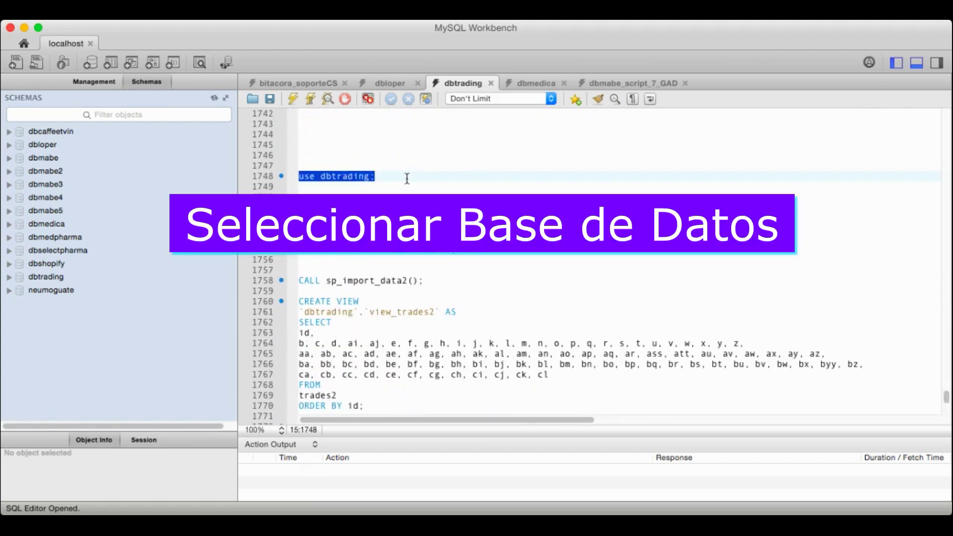
{"action": "left_click", "coordinate": [295, 100]}
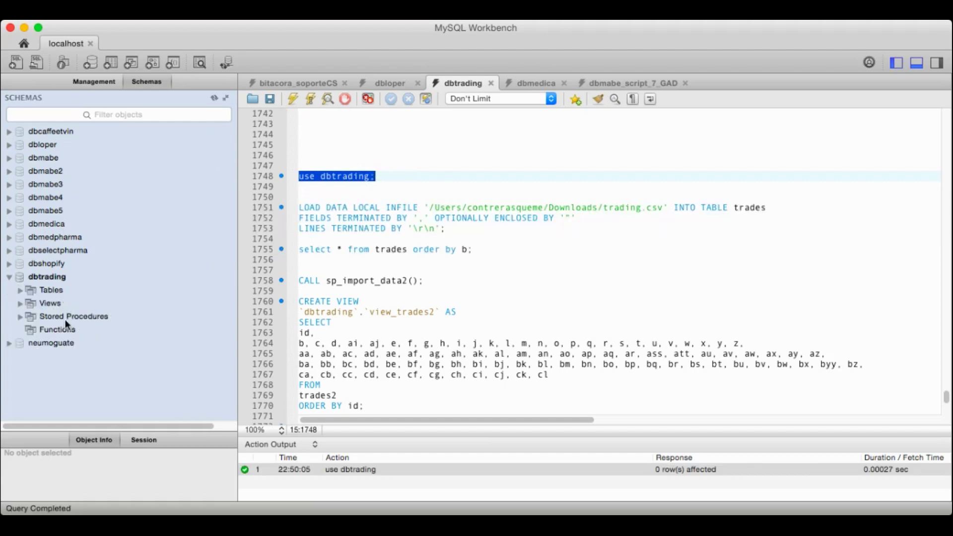
{"action": "left_click", "coordinate": [44, 278]}
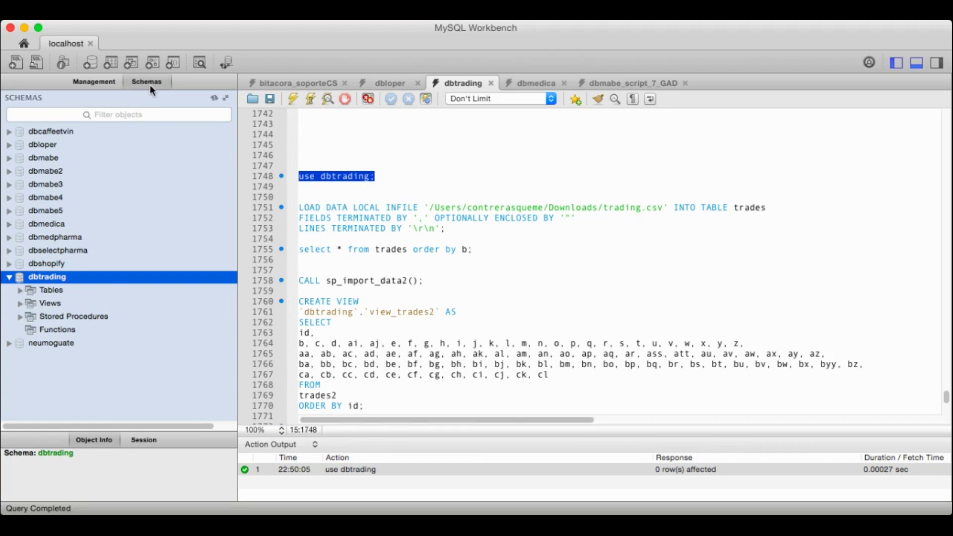
- Examine the server status page, including the port, server features, directories and SSL details, and view the client connections
{"action": "left_click", "coordinate": [89, 82]}
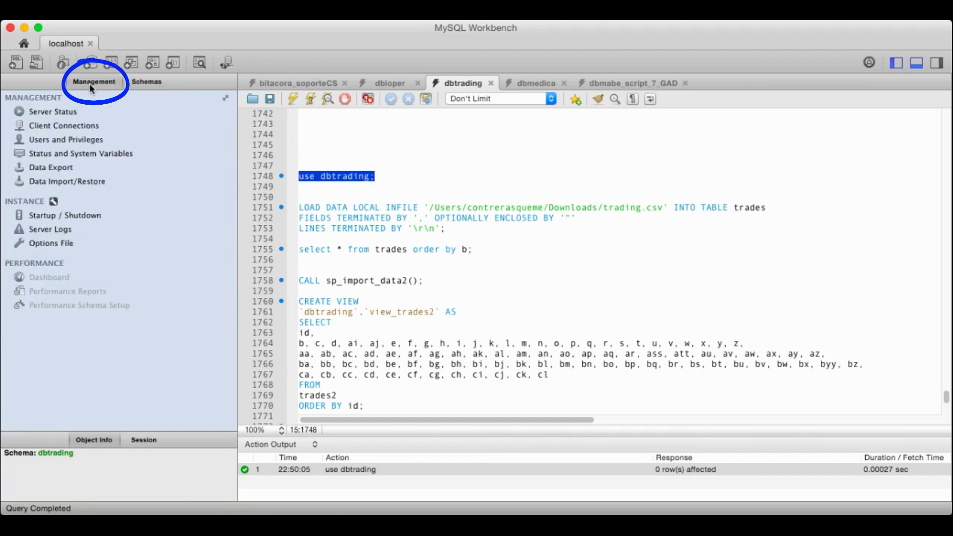
{"action": "left_click", "coordinate": [47, 112]}
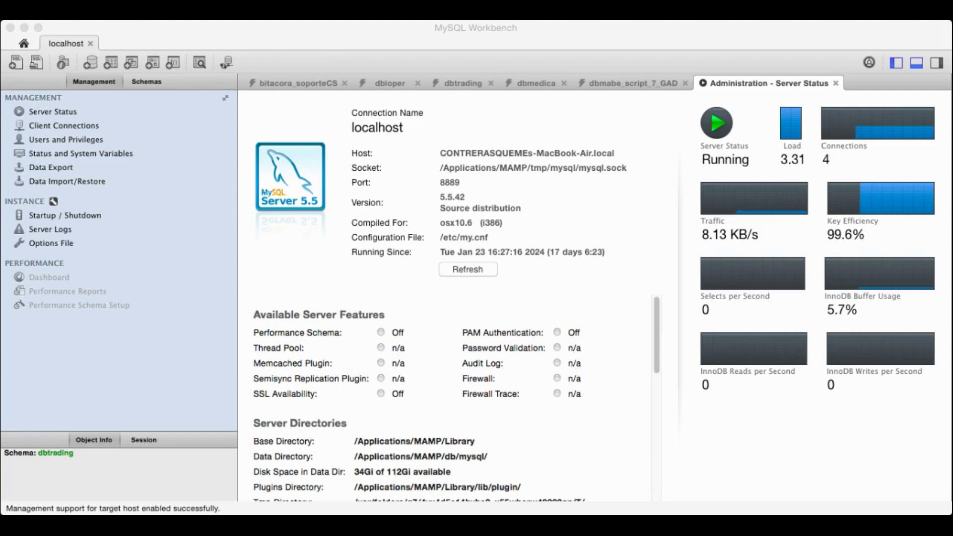
{"action": "left_click", "coordinate": [706, 454]}
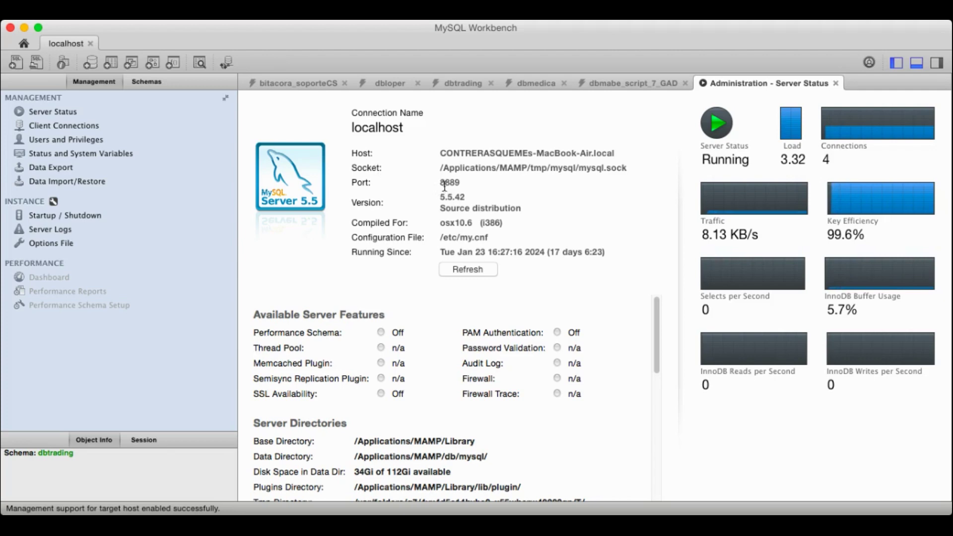
{"action": "left_click_drag", "start_coordinate": [440, 183], "coordinate": [460, 179]}
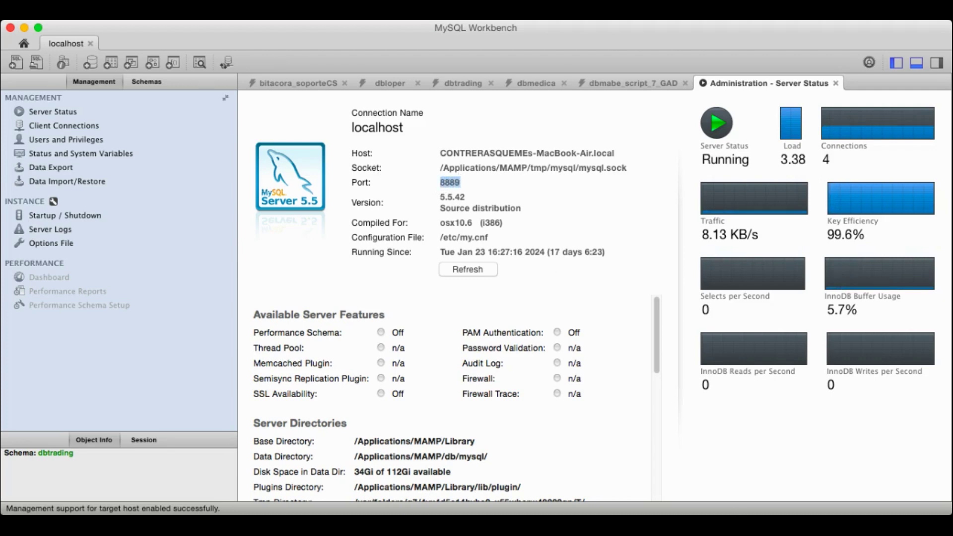
{"action": "left_click", "coordinate": [742, 516]}
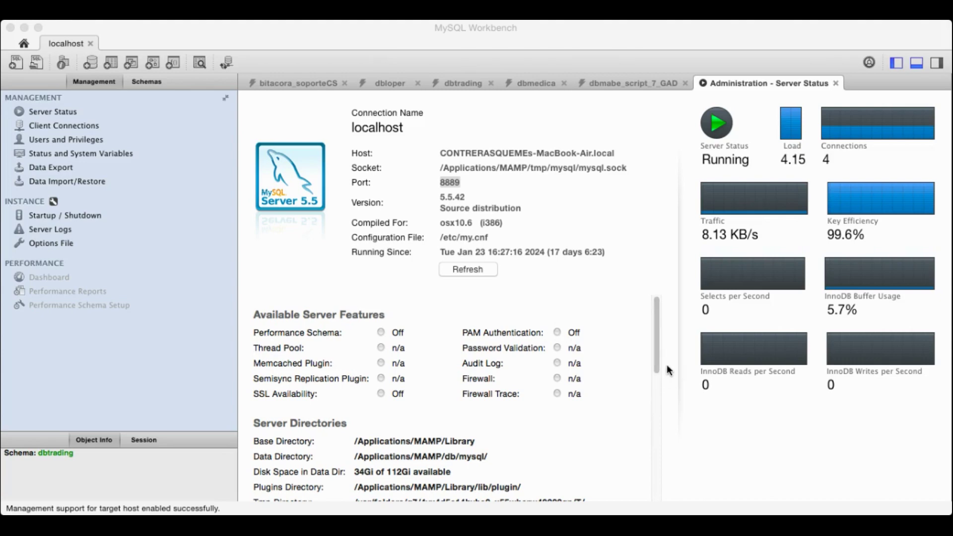
{"action": "left_click", "coordinate": [671, 386]}
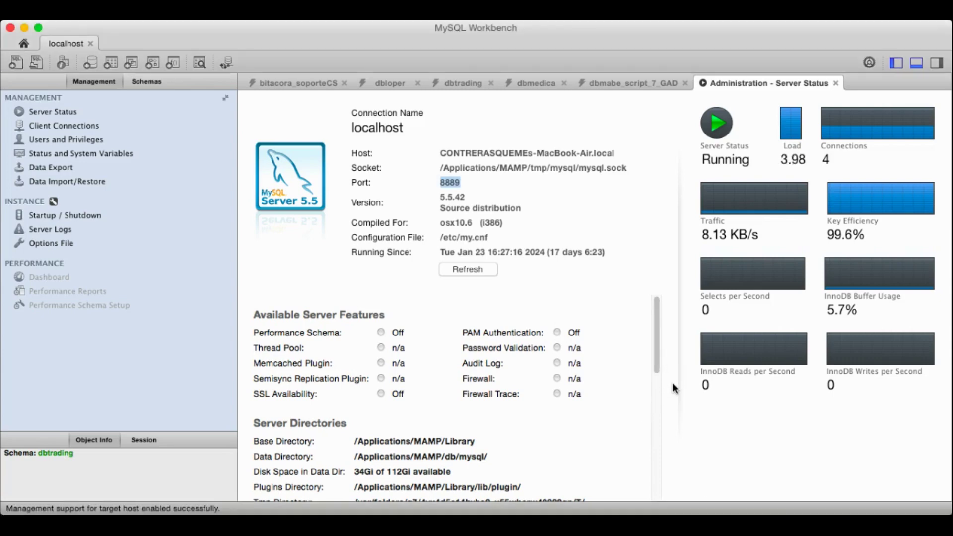
{"action": "left_click", "coordinate": [578, 191]}
{"action": "left_click_drag", "start_coordinate": [654, 333], "coordinate": [658, 465]}
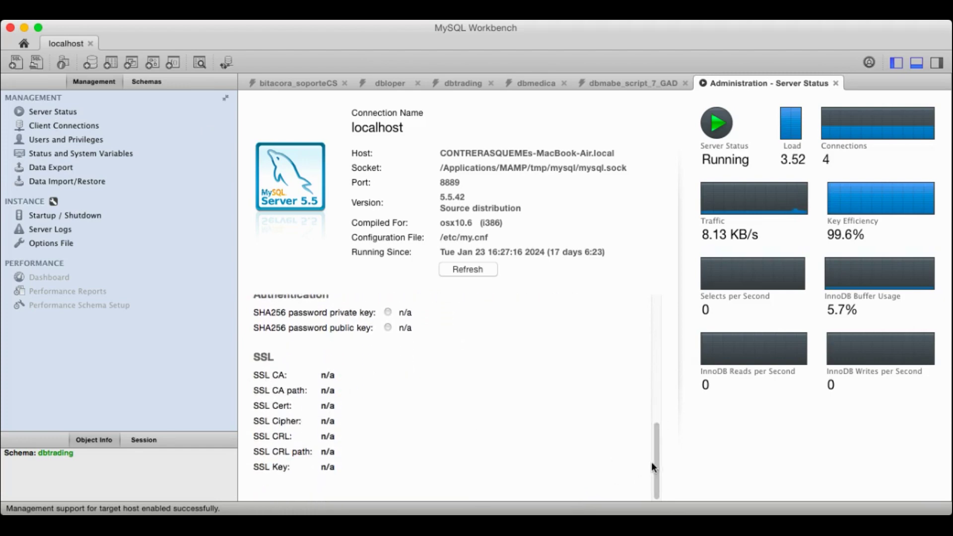
{"action": "left_click_drag", "start_coordinate": [655, 452], "coordinate": [652, 311]}
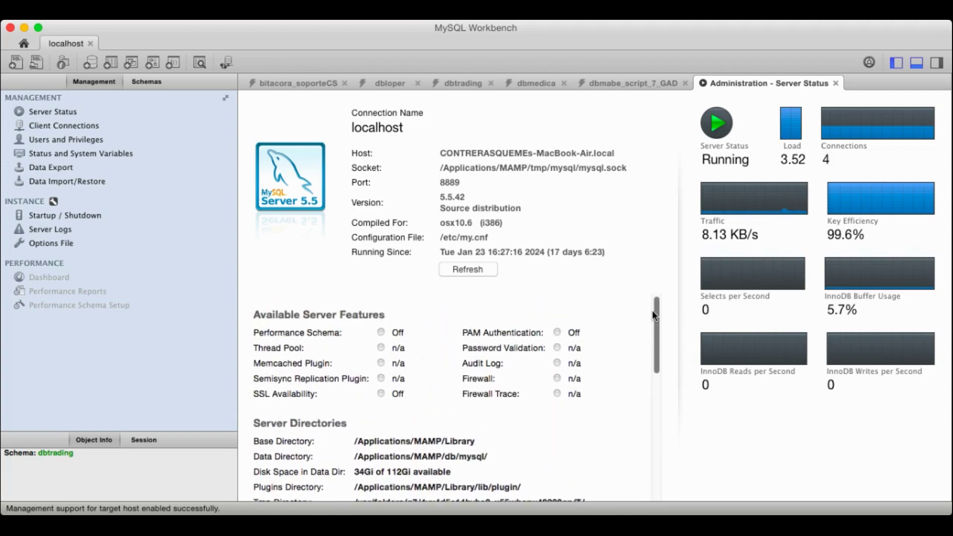
{"action": "left_click", "coordinate": [53, 126]}
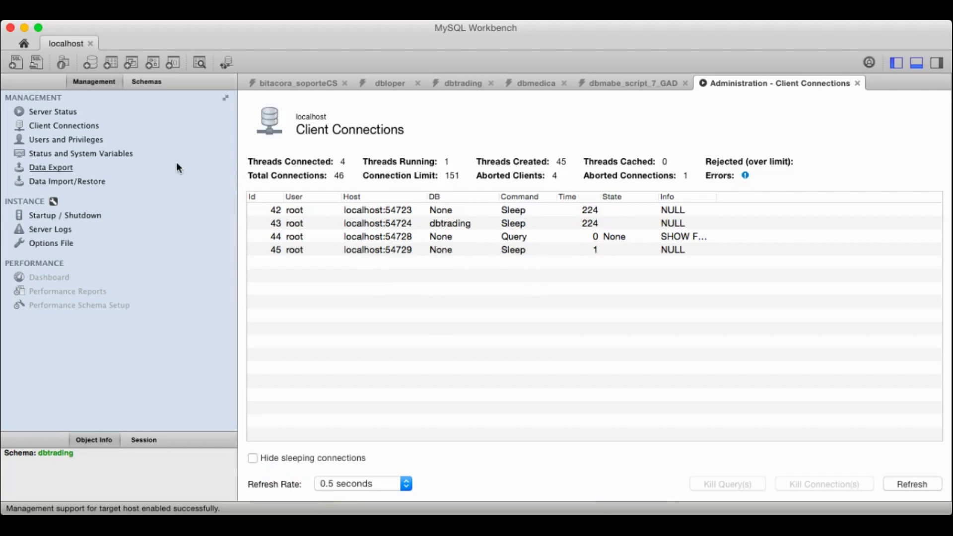
- Review the root account's login, account limits, administrative roles and schema privileges, including its access rights to dbmabe5
{"action": "left_click", "coordinate": [47, 139]}
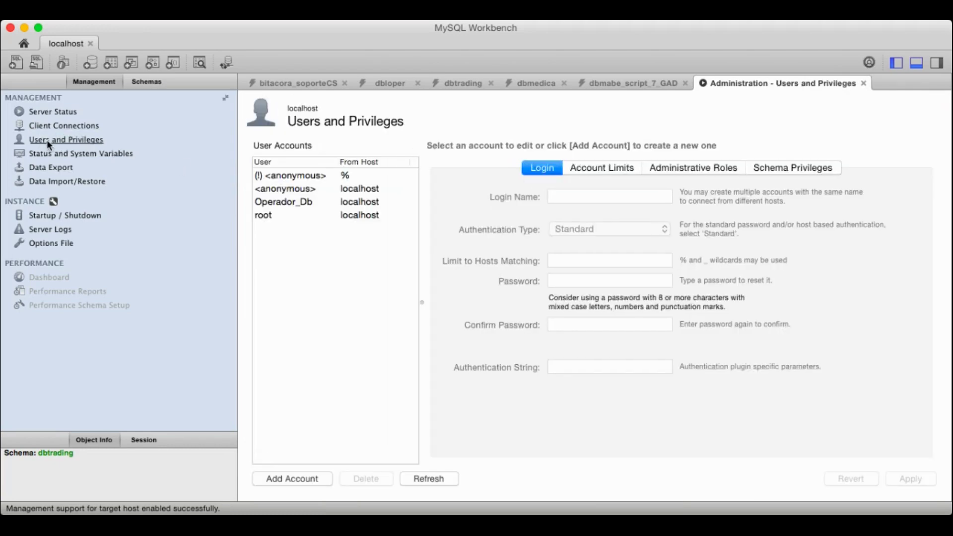
{"action": "left_click", "coordinate": [276, 218]}
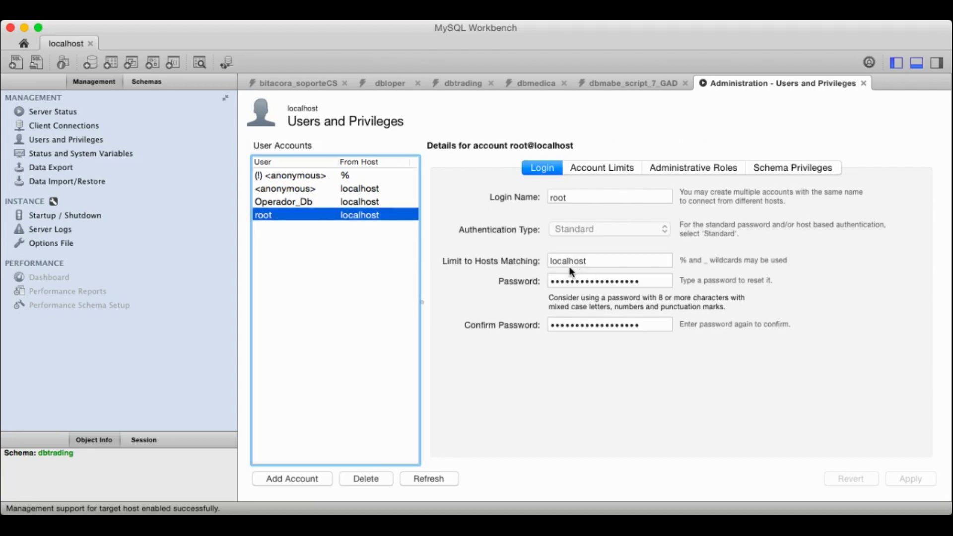
{"action": "left_click", "coordinate": [603, 169]}
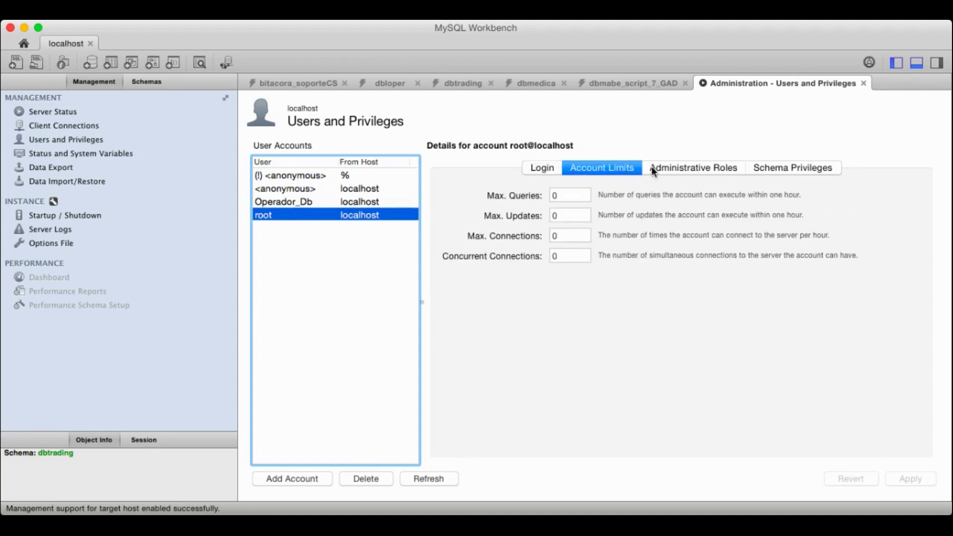
{"action": "left_click", "coordinate": [678, 166]}
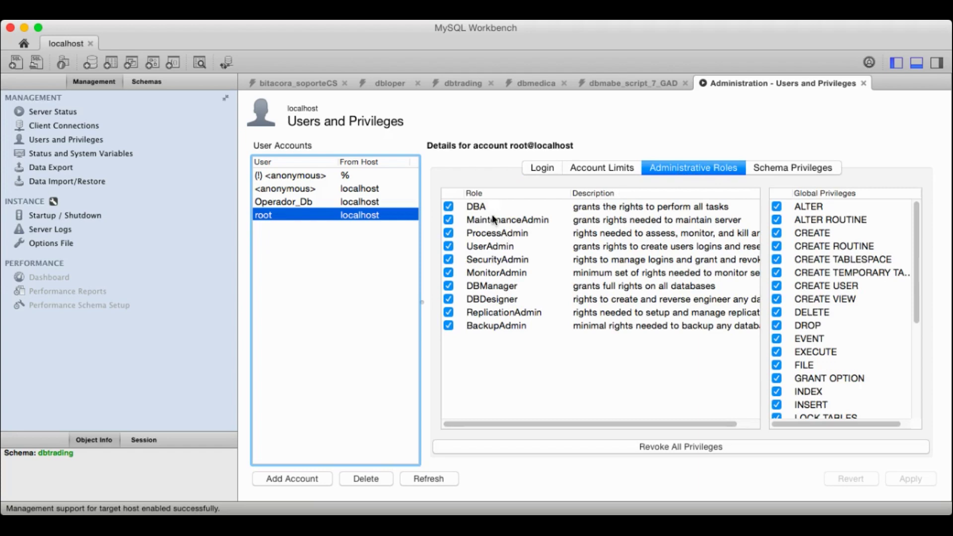
{"action": "left_click", "coordinate": [770, 169]}
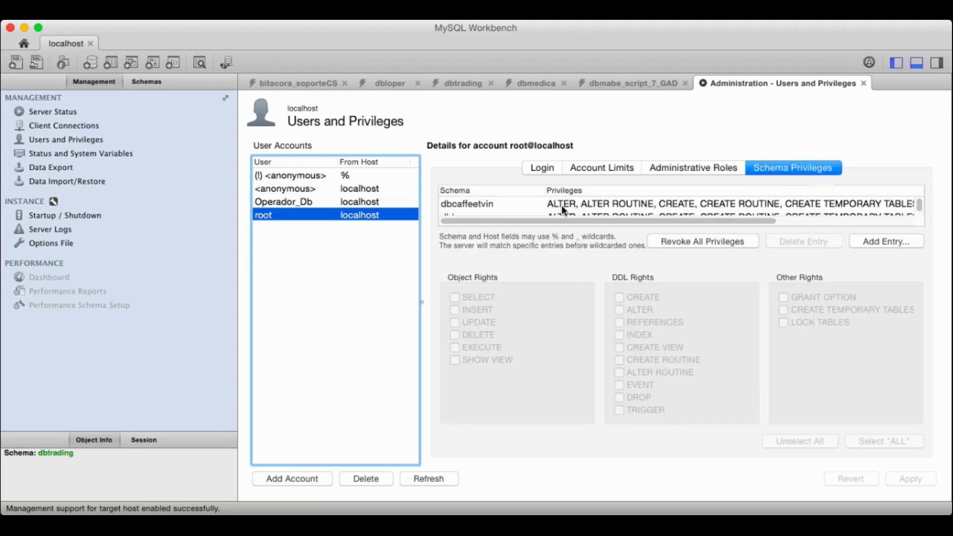
{"action": "scroll", "coordinate": [561, 204], "scroll_direction": "down", "scroll_amount": 5}
{"action": "scroll", "coordinate": [500, 214], "scroll_direction": "down", "scroll_amount": 2}
{"action": "scroll", "coordinate": [493, 208], "scroll_direction": "up", "scroll_amount": 1}
{"action": "left_click", "coordinate": [487, 208]}
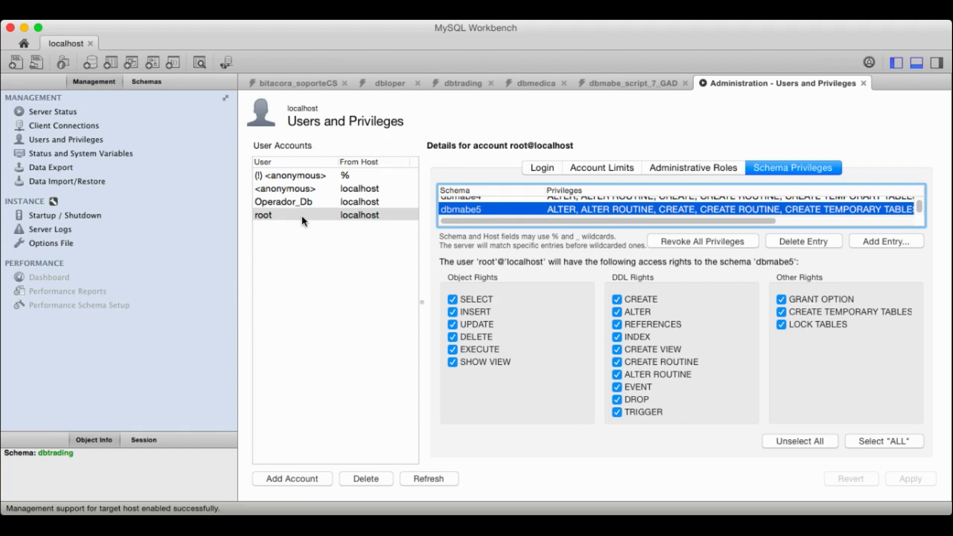
- Review the Operador_Db account's schema privileges and its access rights to the dbtica schema
{"action": "left_click", "coordinate": [284, 203]}
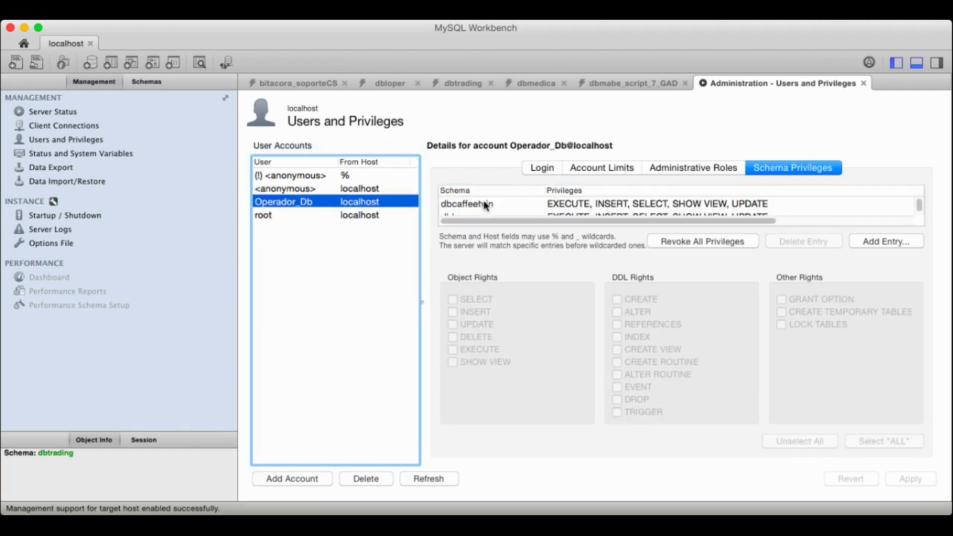
{"action": "scroll", "coordinate": [476, 201], "scroll_direction": "down", "scroll_amount": 2}
{"action": "scroll", "coordinate": [474, 205], "scroll_direction": "up", "scroll_amount": 2}
{"action": "scroll", "coordinate": [474, 205], "scroll_direction": "down", "scroll_amount": 2}
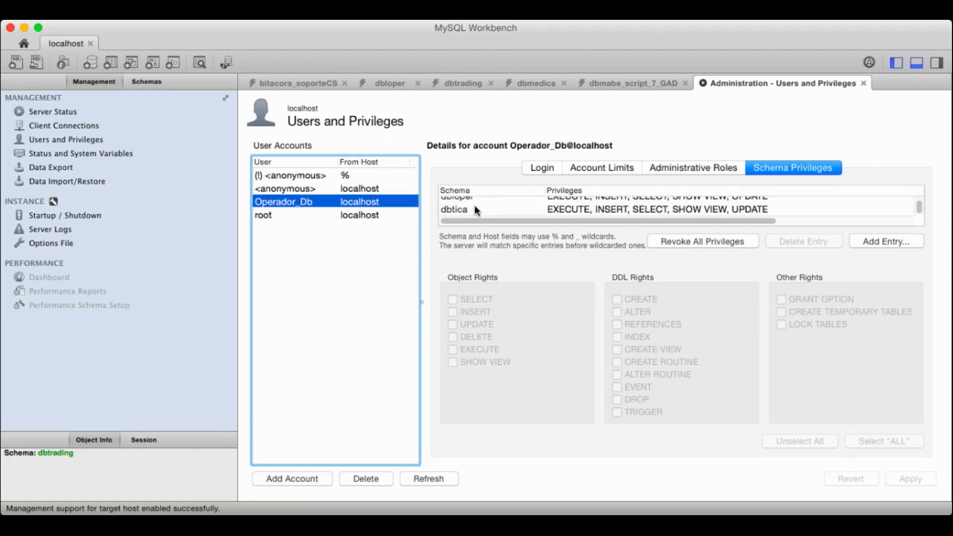
{"action": "left_click", "coordinate": [466, 209]}
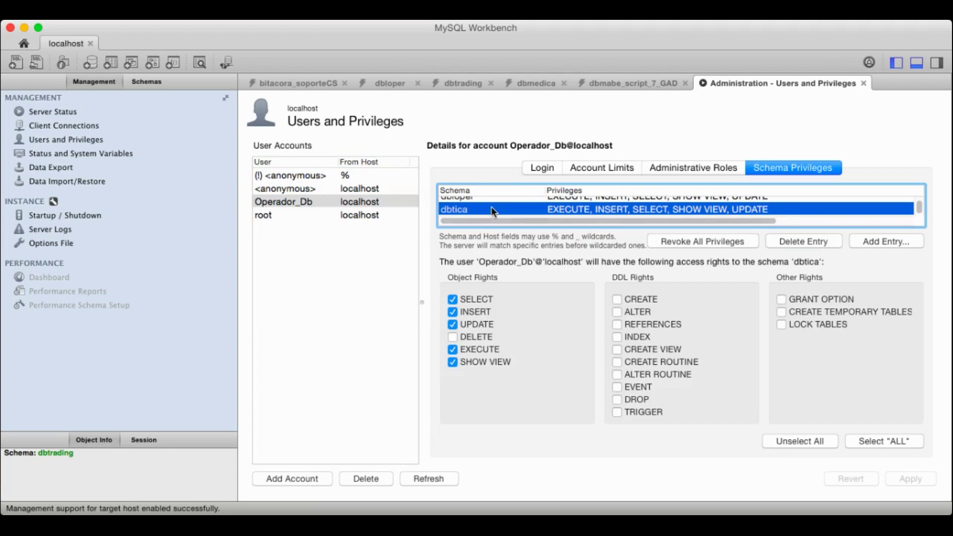
- Compare the access rights of root and Operador_Db to the dbloper schema
{"action": "left_click", "coordinate": [260, 214]}
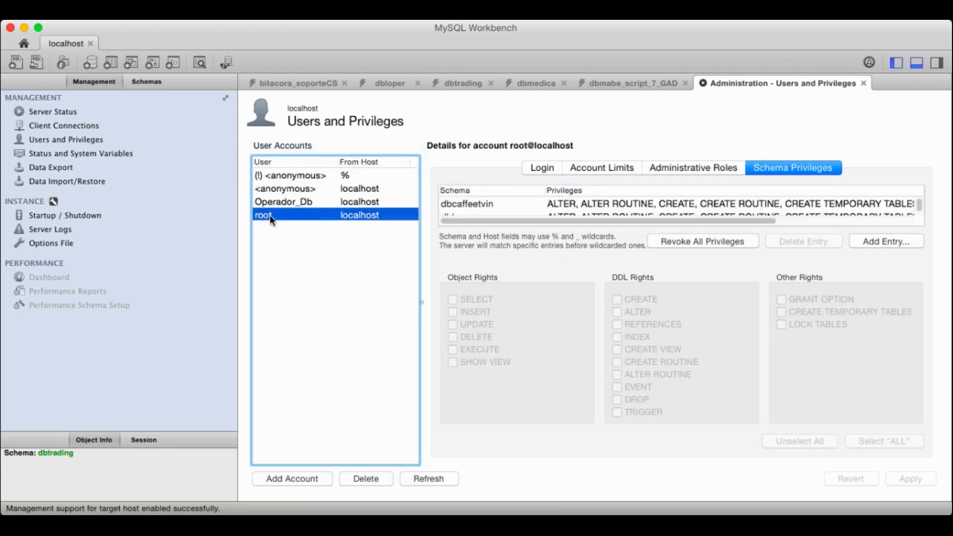
{"action": "left_click", "coordinate": [463, 201]}
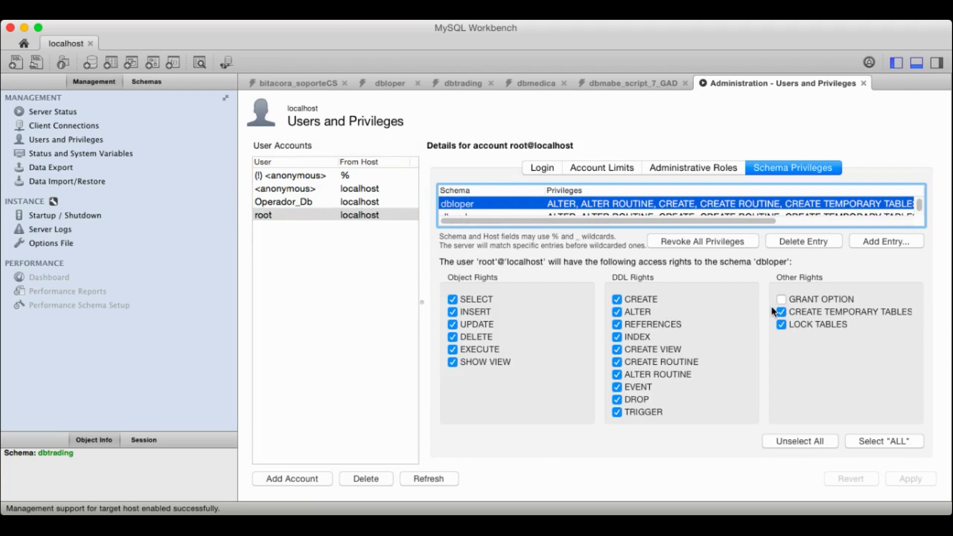
{"action": "left_click", "coordinate": [272, 202]}
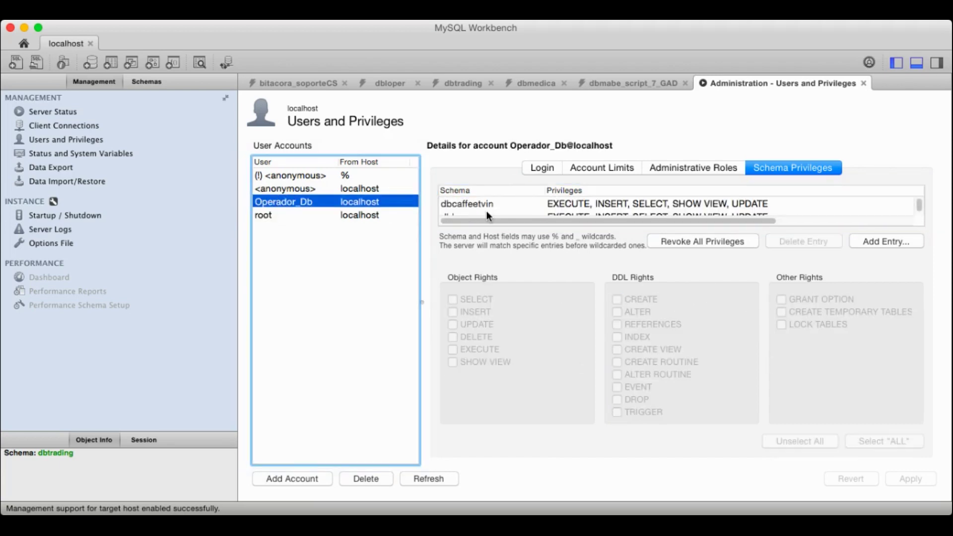
{"action": "scroll", "coordinate": [481, 204], "scroll_direction": "down", "scroll_amount": 1}
{"action": "left_click", "coordinate": [463, 207]}
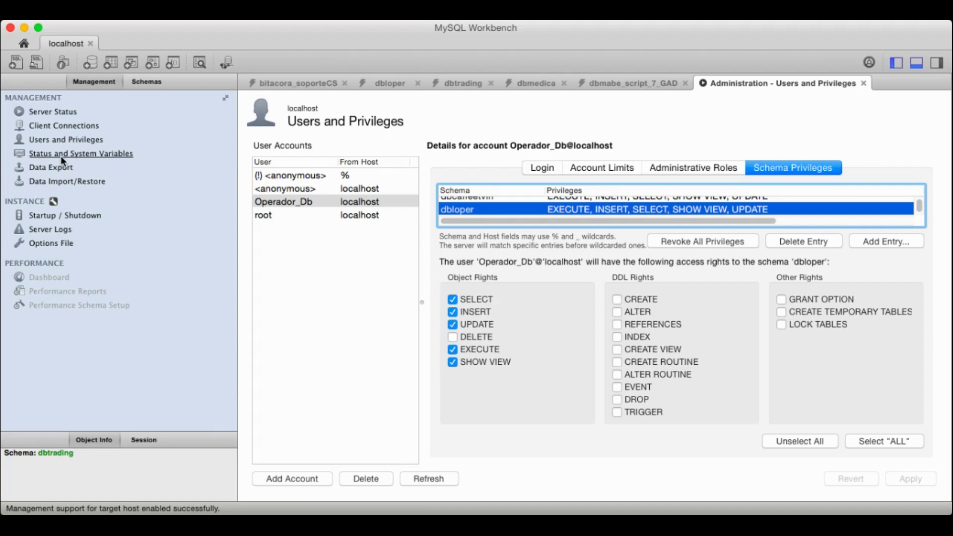
- Open the Data Export page for the localhost server
{"action": "left_click", "coordinate": [51, 169]}
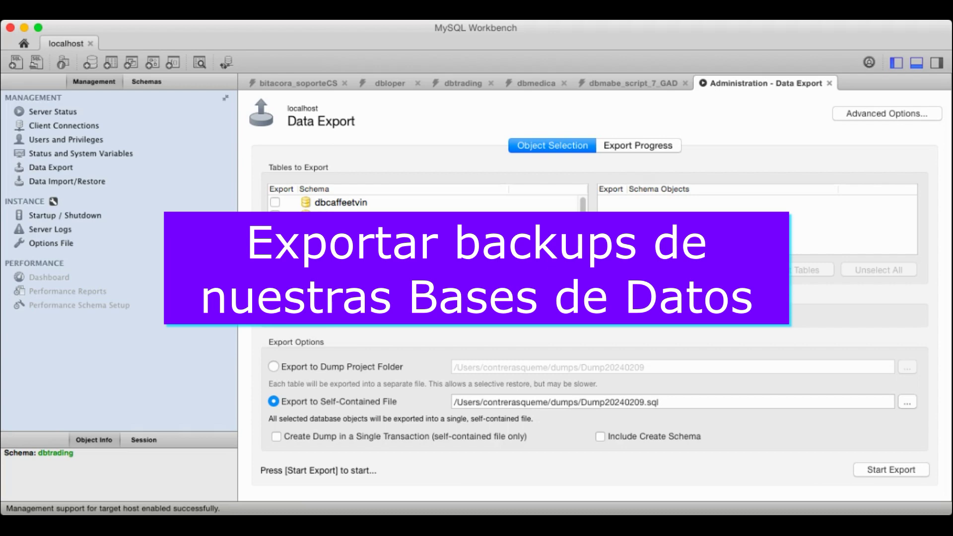
- Try including the dbcaffeetvin and dbloper schemas in the export, review the dbcaffeetvin tables, and clear both selections
{"action": "left_click", "coordinate": [275, 202]}
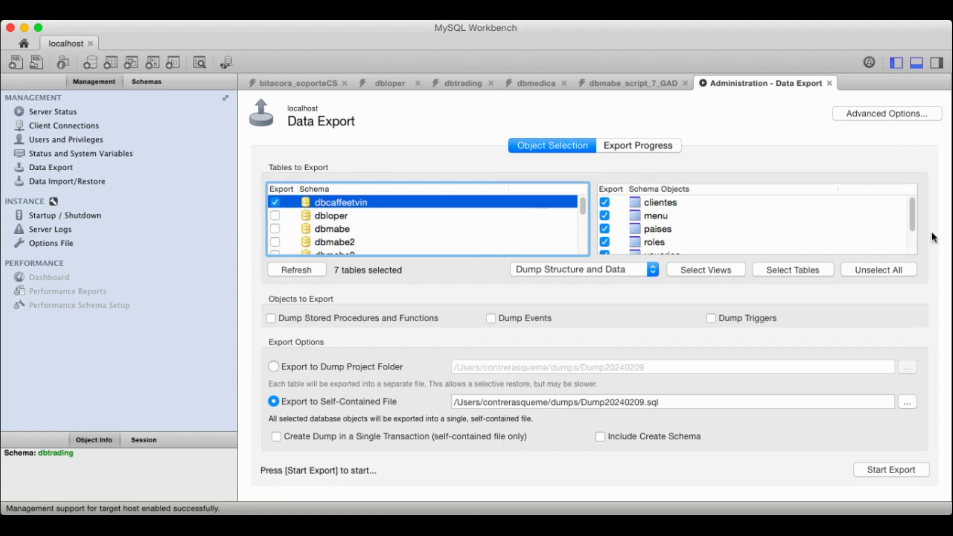
{"action": "left_click_drag", "start_coordinate": [914, 219], "coordinate": [914, 237]}
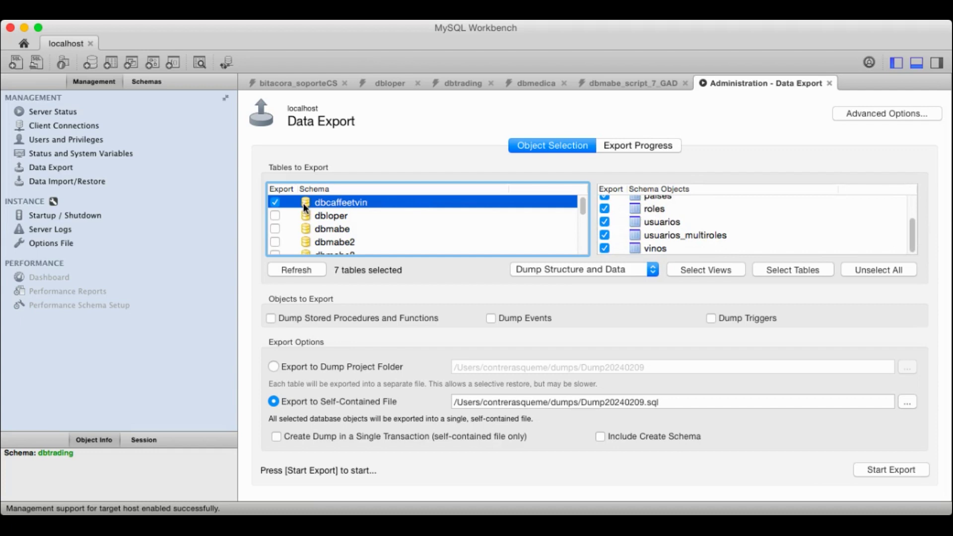
{"action": "left_click", "coordinate": [275, 217]}
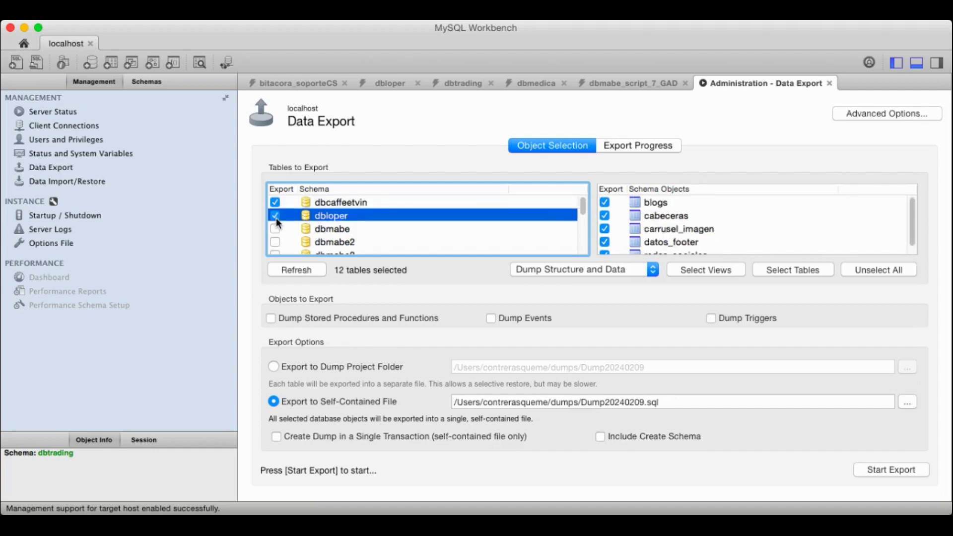
{"action": "left_click", "coordinate": [278, 204]}
{"action": "left_click", "coordinate": [276, 215]}
- Include the dbtrading schema in the export and review its listed tables and views
{"action": "scroll", "coordinate": [357, 231], "scroll_direction": "down", "scroll_amount": 3}
{"action": "scroll", "coordinate": [365, 234], "scroll_direction": "down", "scroll_amount": 3}
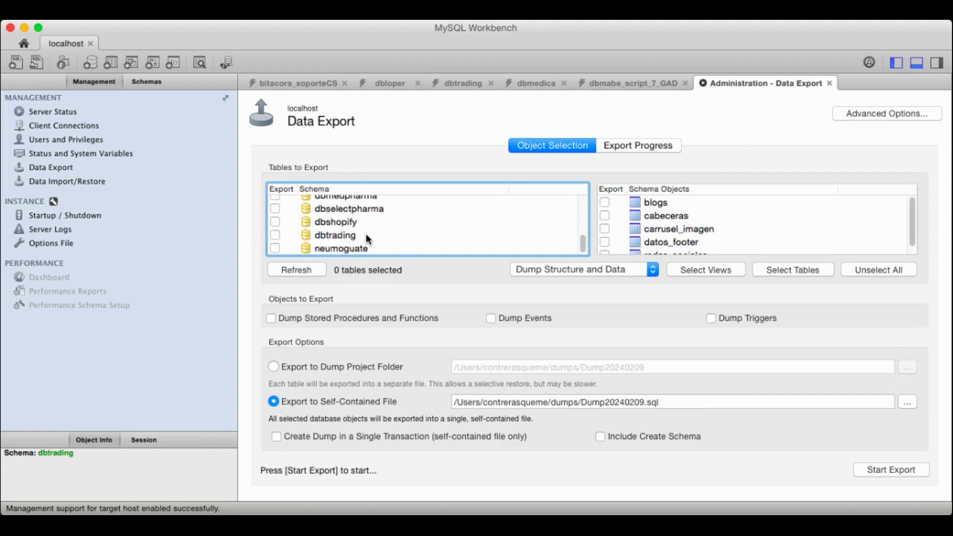
{"action": "left_click", "coordinate": [275, 235]}
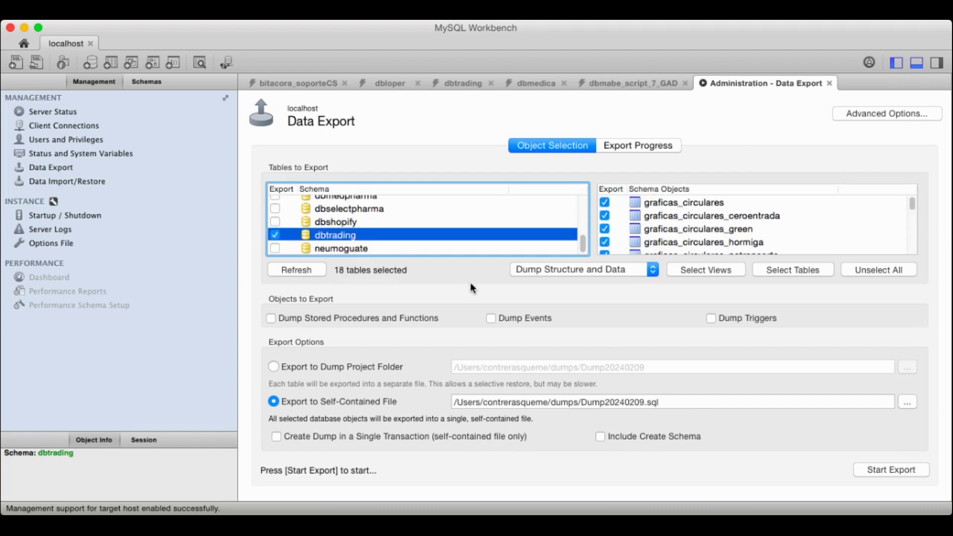
{"action": "left_click_drag", "start_coordinate": [913, 203], "coordinate": [912, 246]}
{"action": "scroll", "coordinate": [899, 246], "scroll_direction": "up", "scroll_amount": 2}
{"action": "scroll", "coordinate": [901, 246], "scroll_direction": "down", "scroll_amount": 2}
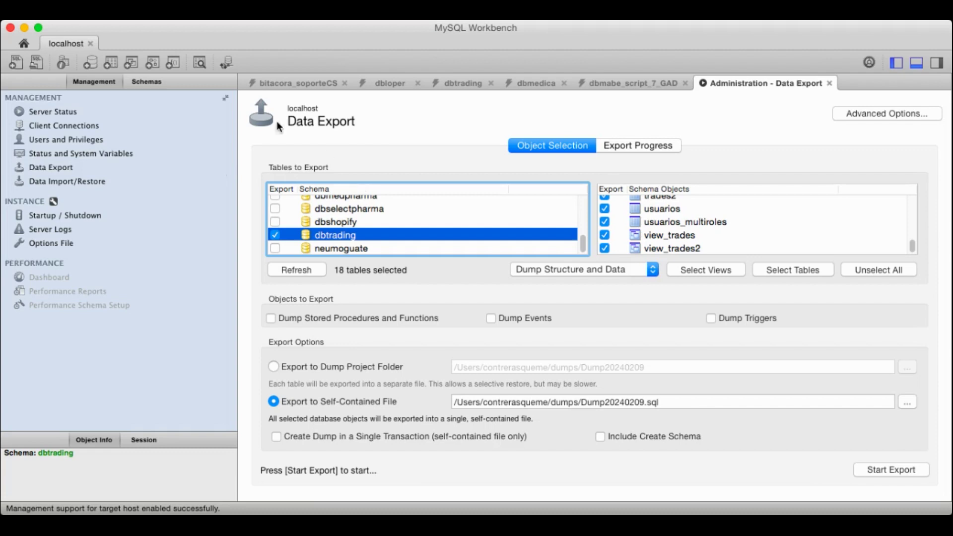
- View the Data Import/Restore page for the localhost server, and bring back the schema list
{"action": "left_click", "coordinate": [61, 180]}
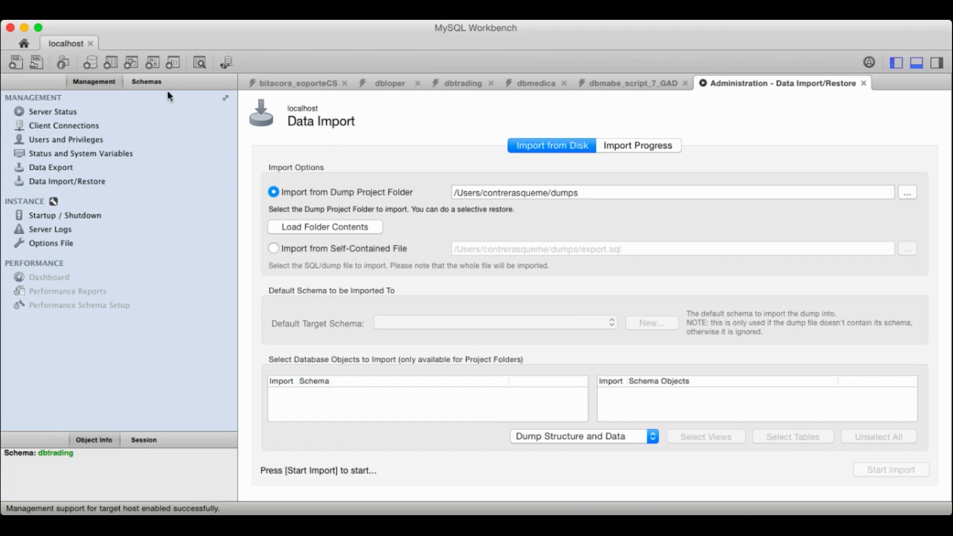
{"action": "left_click", "coordinate": [146, 84]}
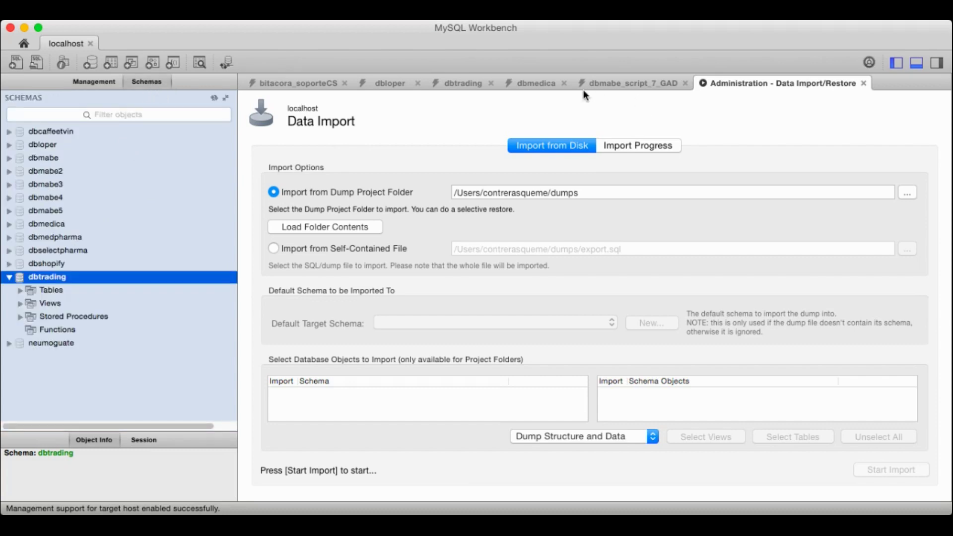
- In the dbtrading script, highlight the LOAD DATA LOCAL INFILE statement that imports trading.csv into the trades table
{"action": "left_click", "coordinate": [473, 87]}
{"action": "left_click", "coordinate": [469, 187]}
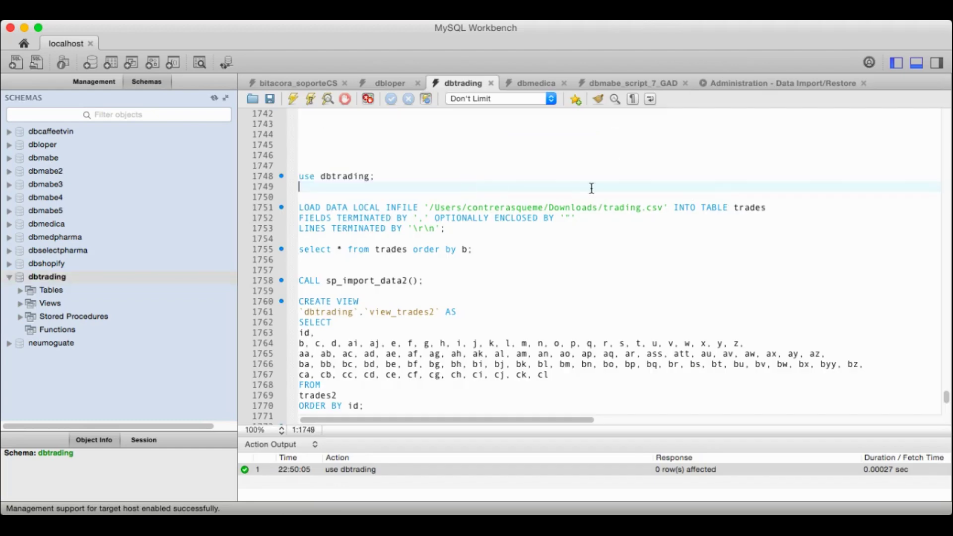
{"action": "key", "text": "Down"}
{"action": "key", "text": "Down"}
{"action": "key", "text": "Down"}
{"action": "key", "text": "Down"}
{"action": "key", "text": "Up"}
{"action": "key", "text": "Up"}
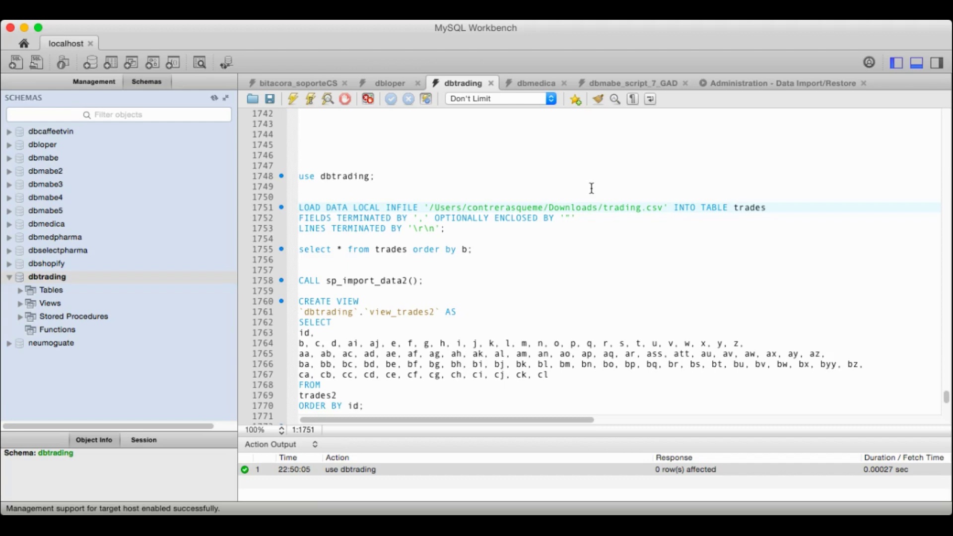
{"action": "key", "text": "shift+Down"}
{"action": "key", "text": "shift+Down"}
{"action": "key", "text": "shift+Down"}
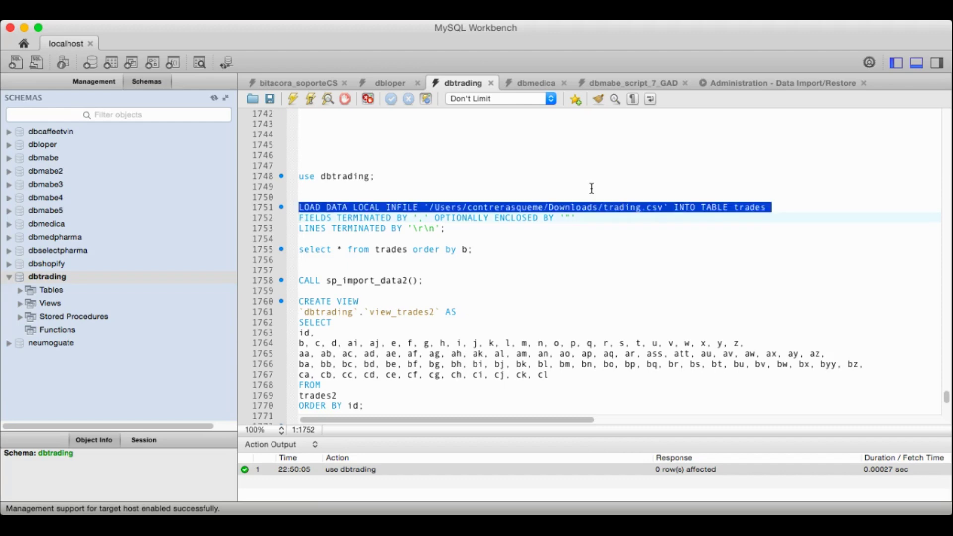
{"action": "key", "text": "shift+Left"}
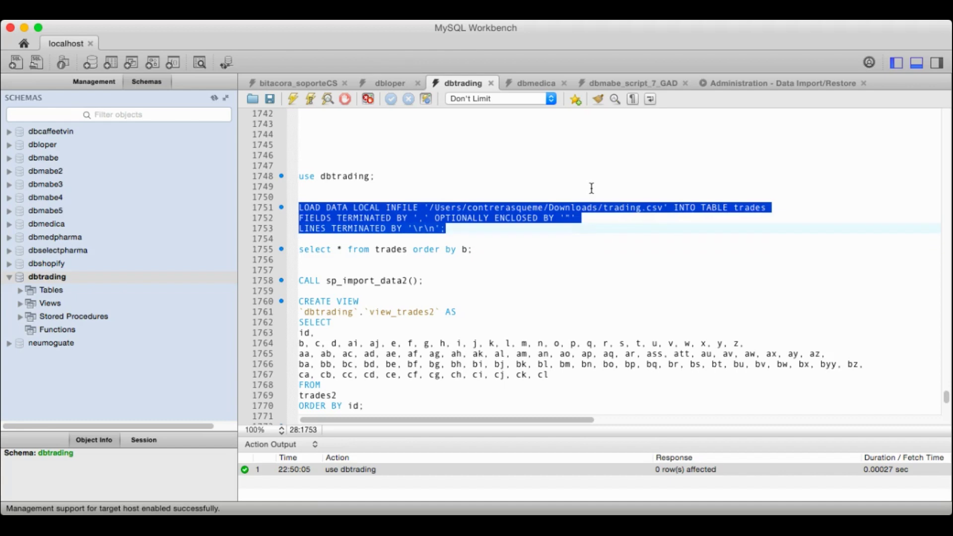
{"action": "left_click", "coordinate": [659, 226]}
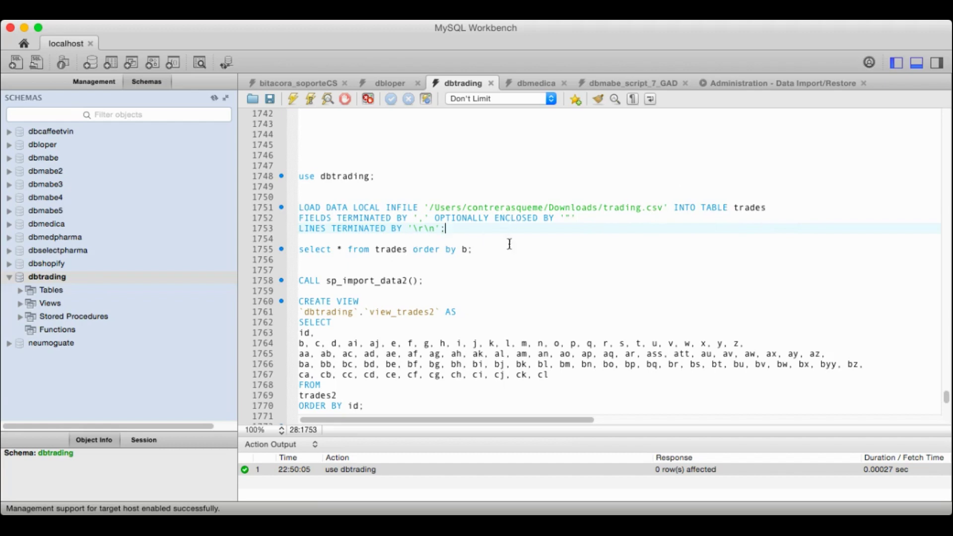
- Highlight the CREATE VIEW statement for view_trades2 in the dbtrading script to examine it
{"action": "scroll", "coordinate": [621, 279], "scroll_direction": "down", "scroll_amount": 3}
{"action": "left_click", "coordinate": [619, 229]}
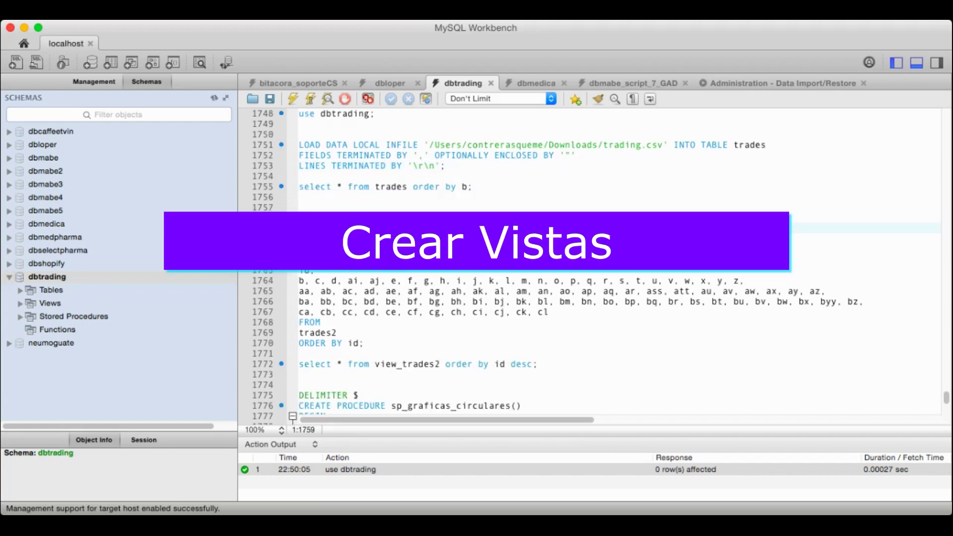
{"action": "left_click", "coordinate": [619, 239]}
{"action": "left_click", "coordinate": [619, 249]}
{"action": "key", "text": "shift+Down"}
{"action": "key", "text": "shift+Down"}
{"action": "key", "text": "shift+Down"}
{"action": "key", "text": "shift+Down"}
{"action": "key", "text": "shift+Down"}
{"action": "key", "text": "shift+Down"}
{"action": "key", "text": "shift+Down"}
{"action": "key", "text": "shift+Down"}
{"action": "key", "text": "shift+Down"}
{"action": "key", "text": "shift+Down"}
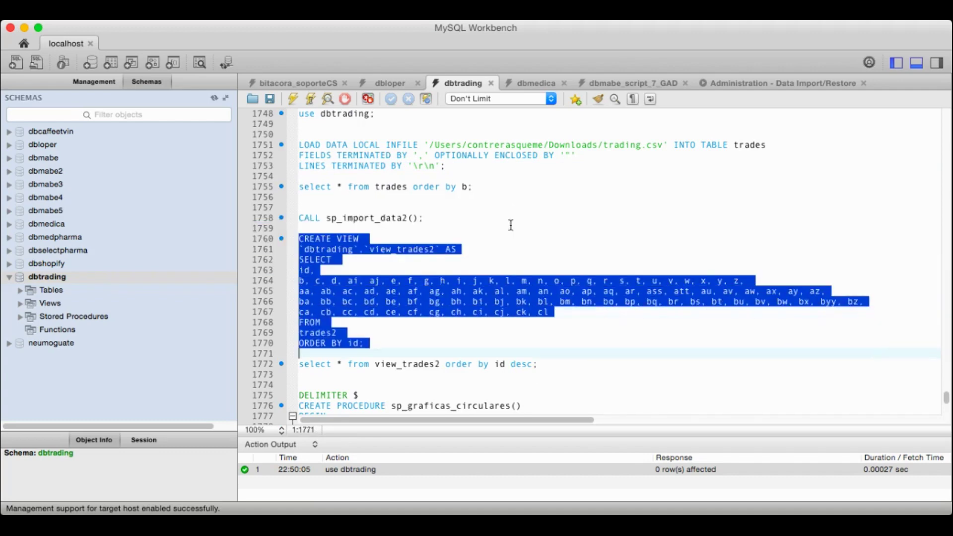
{"action": "key", "text": "Right"}
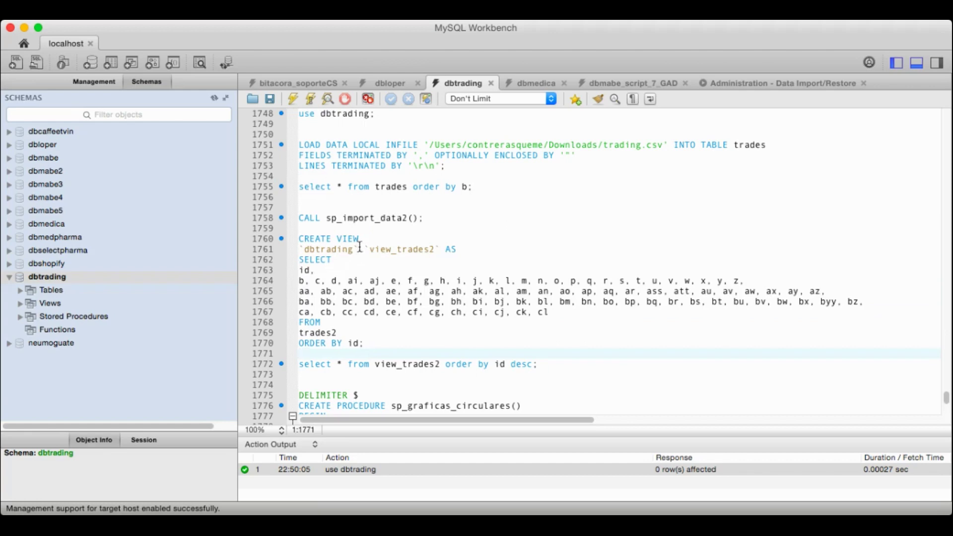
- Run only the query "select * from view_trades2 order by id desc;" from the dbtrading script
{"action": "left_click", "coordinate": [428, 341]}
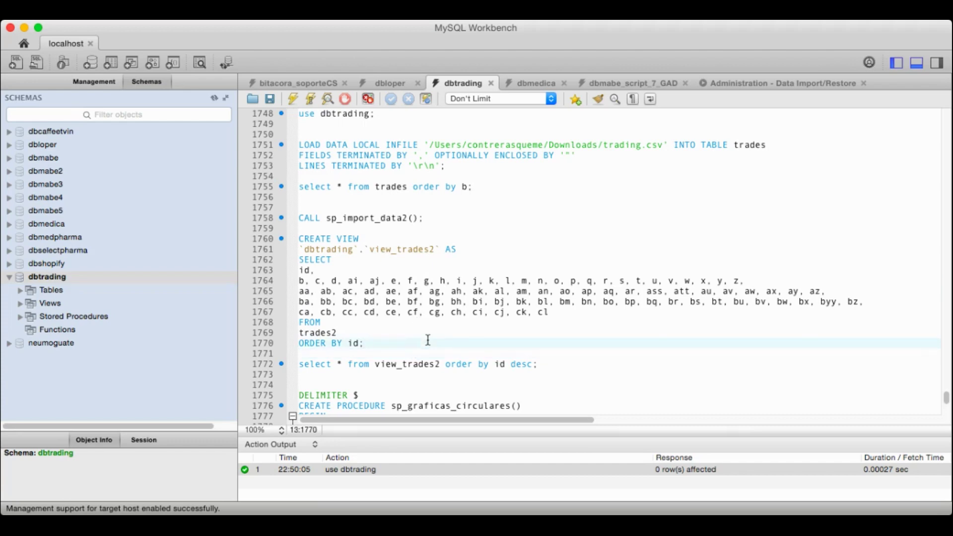
{"action": "key", "text": "Down"}
{"action": "key", "text": "Down"}
{"action": "key", "text": "shift+End"}
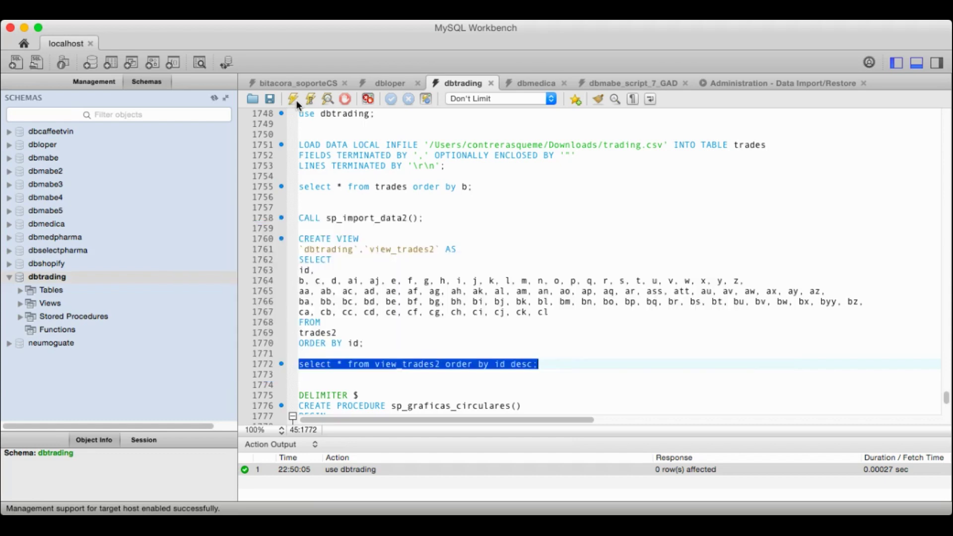
{"action": "left_click", "coordinate": [296, 101]}
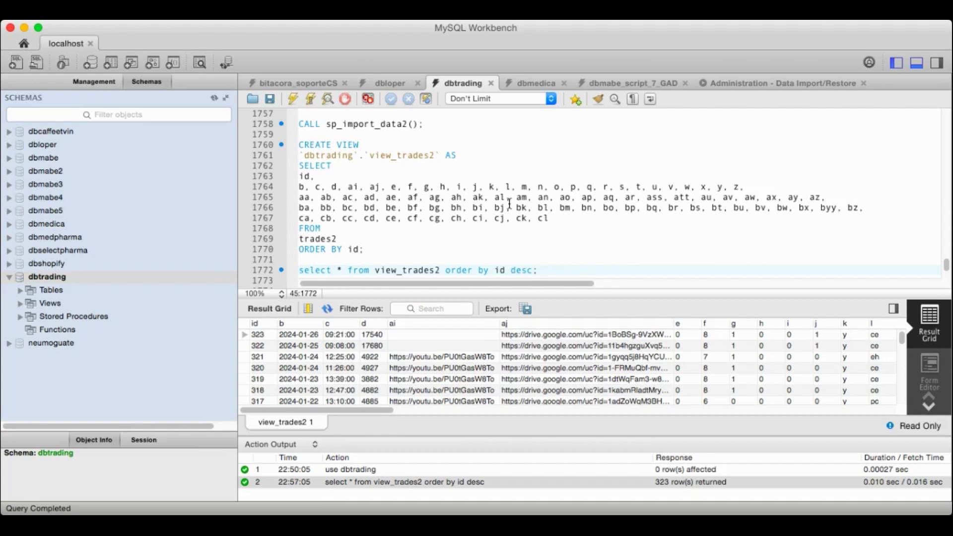
- Locate the sp_graficas_circulares procedure below the view query and skim its opening lines
{"action": "scroll", "coordinate": [437, 247], "scroll_direction": "down", "scroll_amount": 1}
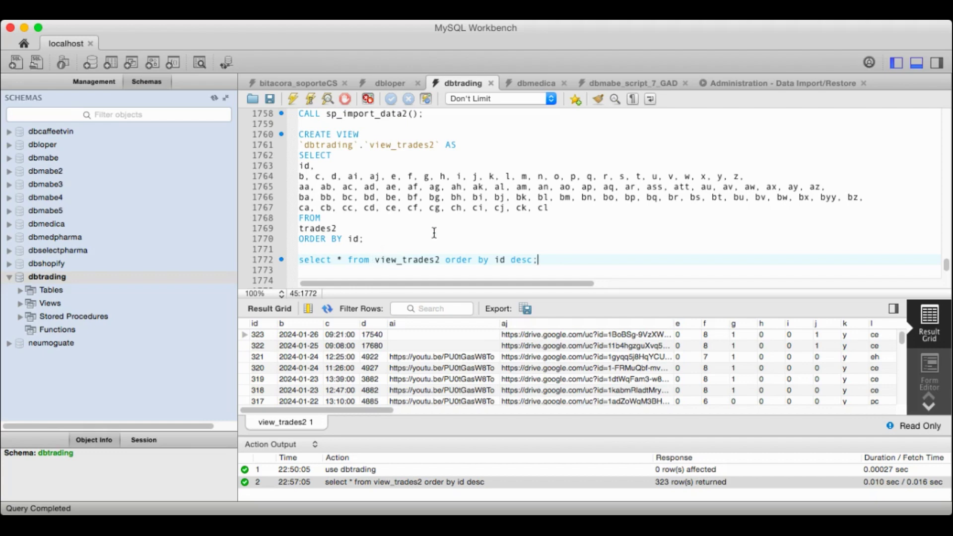
{"action": "scroll", "coordinate": [436, 227], "scroll_direction": "down", "scroll_amount": 5}
{"action": "scroll", "coordinate": [439, 227], "scroll_direction": "up", "scroll_amount": 3}
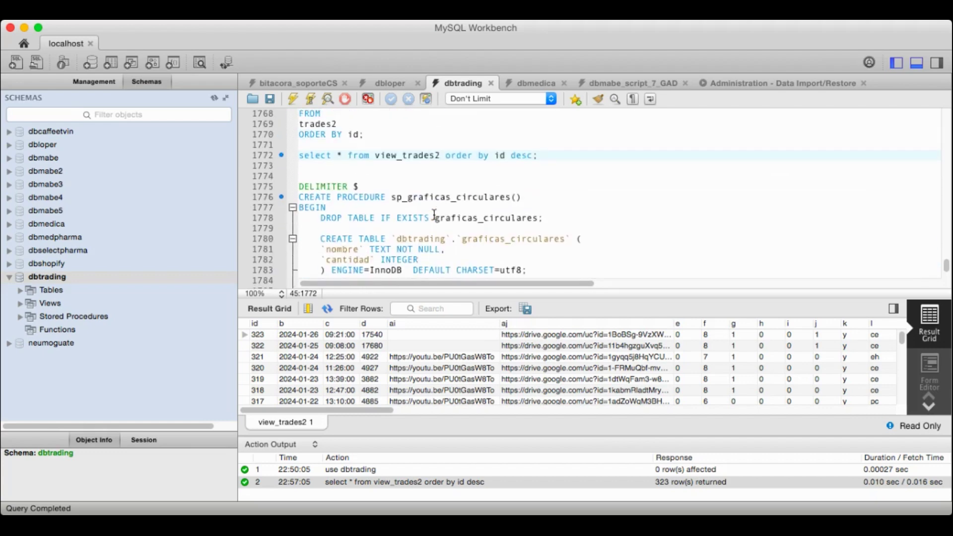
{"action": "left_click", "coordinate": [437, 176]}
{"action": "key", "text": "Down"}
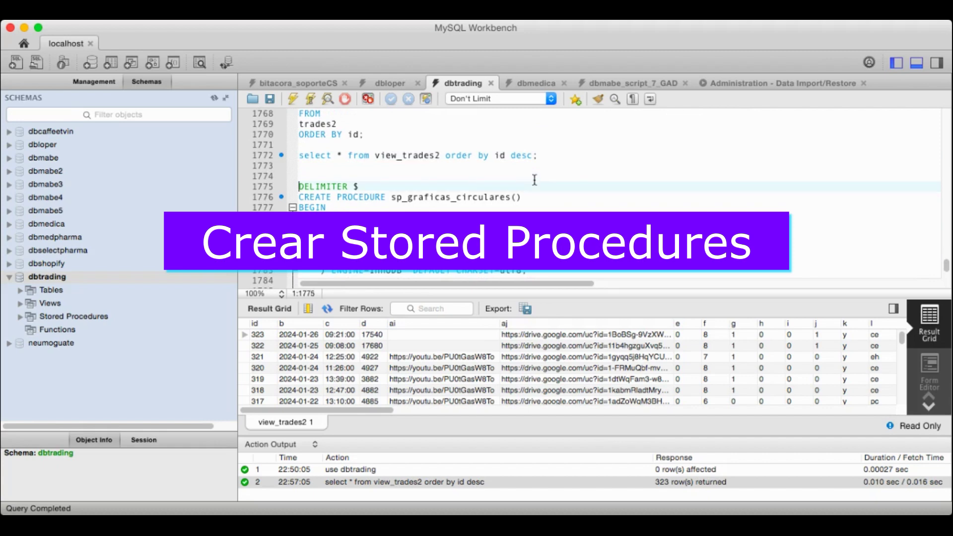
{"action": "key", "text": "Down"}
{"action": "key", "text": "Down"}
{"action": "key", "text": "Down"}
{"action": "key", "text": "Down"}
{"action": "key", "text": "Down"}
{"action": "key", "text": "Down"}
{"action": "key", "text": "Down"}
{"action": "key", "text": "Down"}
{"action": "key", "text": "Down"}
{"action": "key", "text": "Down"}
{"action": "key", "text": "Down"}
{"action": "key", "text": "Down"}
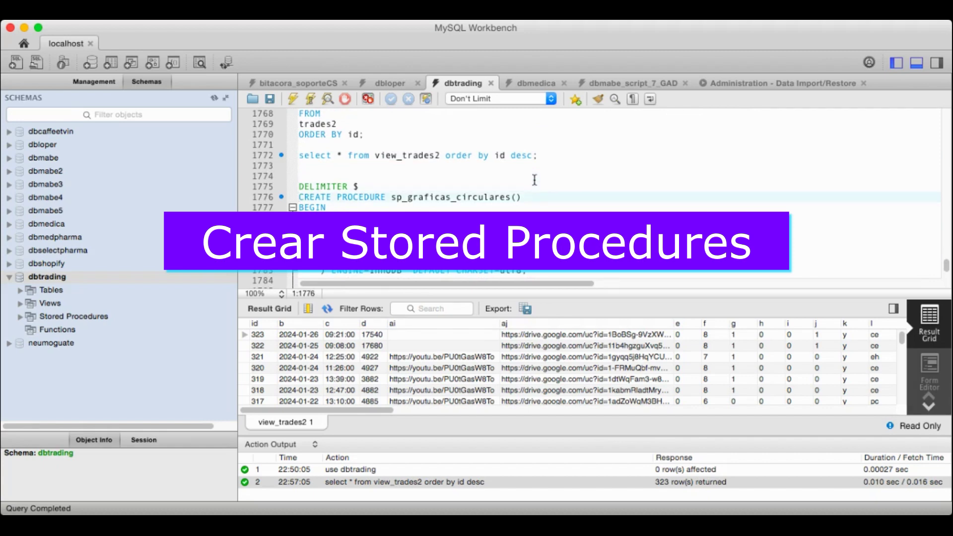
{"action": "key", "text": "Up"}
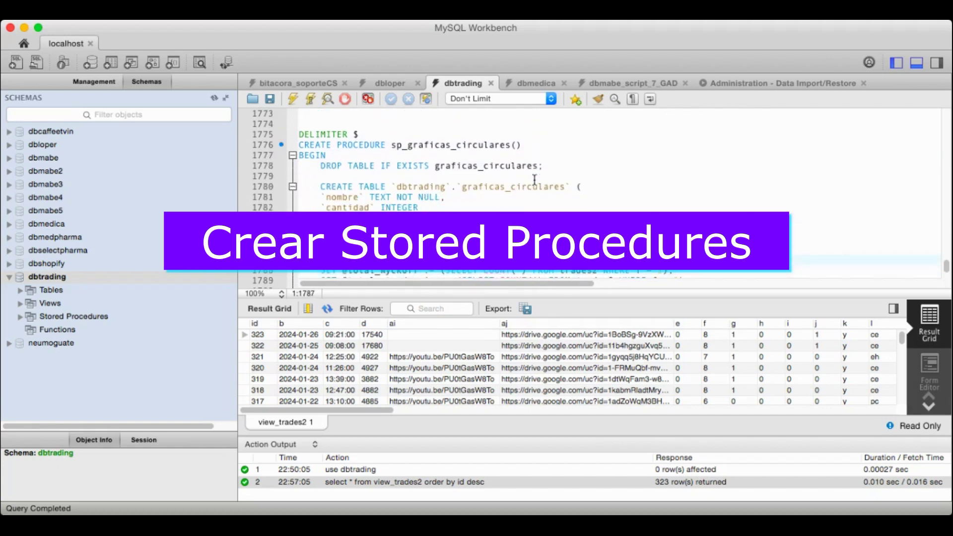
{"action": "key", "text": "Up"}
{"action": "key", "text": "Up"}
{"action": "key", "text": "Up"}
{"action": "key", "text": "Up"}
{"action": "key", "text": "Up"}
{"action": "key", "text": "Up"}
{"action": "key", "text": "Up"}
{"action": "key", "text": "Up"}
{"action": "key", "text": "Up"}
{"action": "key", "text": "Up"}
{"action": "key", "text": "Up"}
{"action": "key", "text": "Up"}
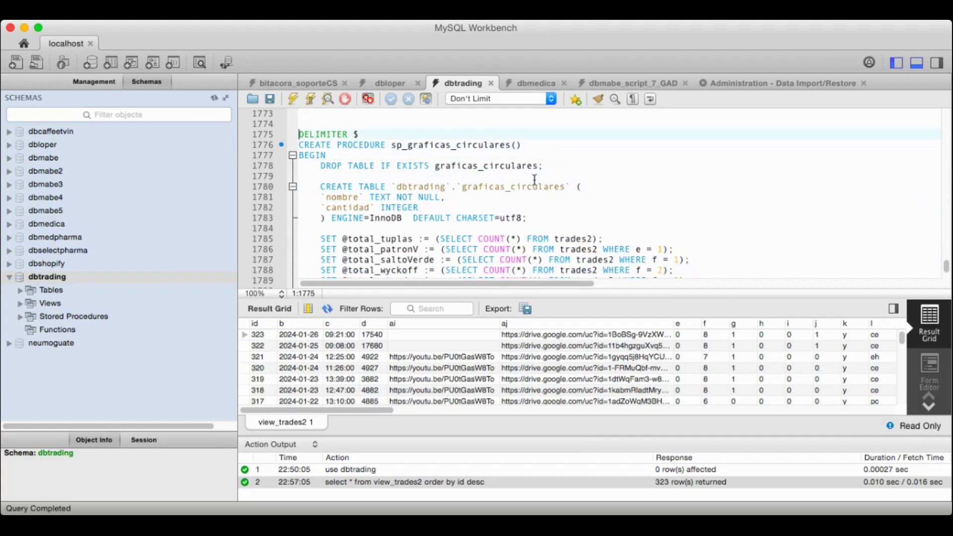
- Highlight the whole sp_graficas_circulares definition from DELIMITER $ to the closing DELIMITER ; and return to its beginning
{"action": "key", "text": "shift+Down"}
{"action": "key", "text": "shift+Down"}
{"action": "key", "text": "shift+Down"}
{"action": "key", "text": "shift+Down"}
{"action": "key", "text": "shift+Down"}
{"action": "key", "text": "shift+Down"}
{"action": "key", "text": "shift+Down"}
{"action": "key", "text": "shift+Down"}
{"action": "key", "text": "shift+Down"}
{"action": "key", "text": "shift+Down"}
{"action": "key", "text": "shift+Down"}
{"action": "key", "text": "shift+Down"}
{"action": "key", "text": "shift+Down"}
{"action": "key", "text": "shift+Down"}
{"action": "key", "text": "shift+Down"}
{"action": "key", "text": "shift+Down"}
{"action": "key", "text": "shift+Down"}
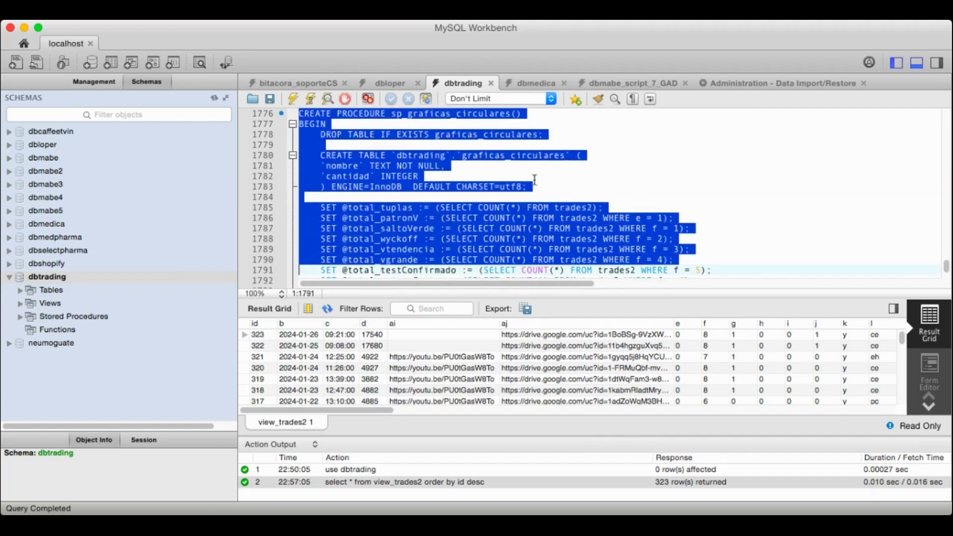
{"action": "key", "text": "shift+Down"}
{"action": "key", "text": "shift+Down"}
{"action": "key", "text": "shift+Down"}
{"action": "key", "text": "shift+Down"}
{"action": "key", "text": "shift+Down"}
{"action": "key", "text": "shift+Down"}
{"action": "key", "text": "shift+Down"}
{"action": "key", "text": "shift+Down"}
{"action": "key", "text": "shift+Down"}
{"action": "key", "text": "shift+Down"}
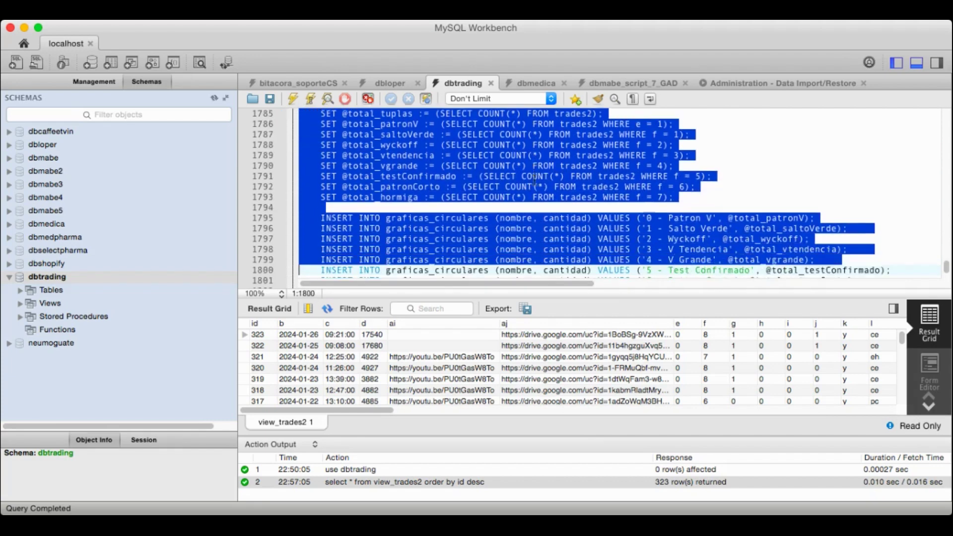
{"action": "key", "text": "shift+Down"}
{"action": "key", "text": "shift+End"}
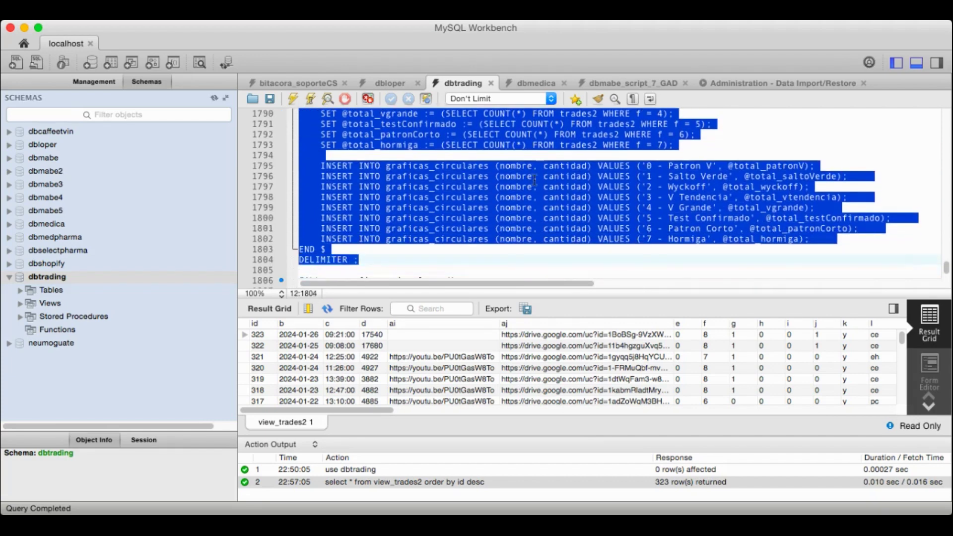
{"action": "scroll", "coordinate": [692, 158], "scroll_direction": "up", "scroll_amount": 5}
{"action": "scroll", "coordinate": [692, 164], "scroll_direction": "up", "scroll_amount": 1}
{"action": "left_click", "coordinate": [672, 144]}
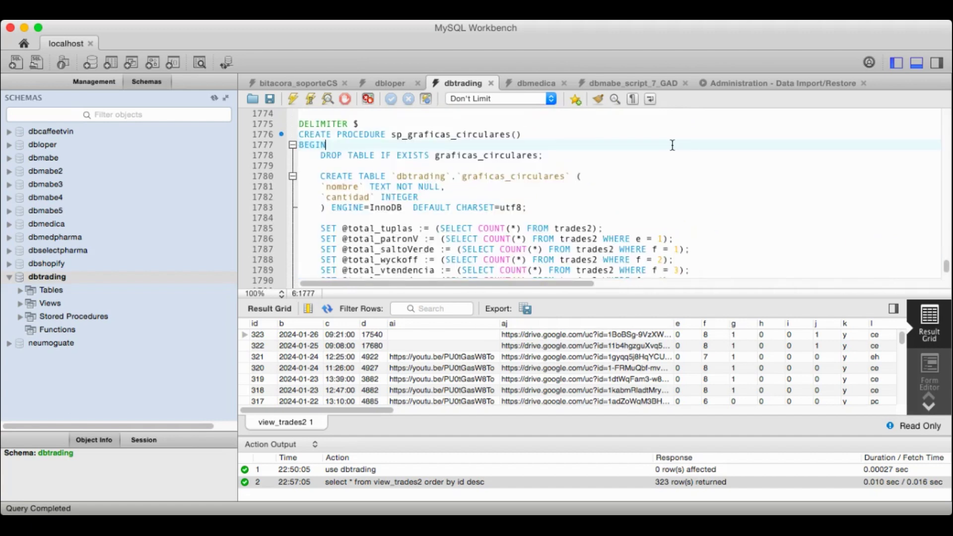
- Examine the DROP TABLE and CREATE TABLE statements for graficas_circulares inside the procedure
{"action": "key", "text": "Home"}
{"action": "key", "text": "Down"}
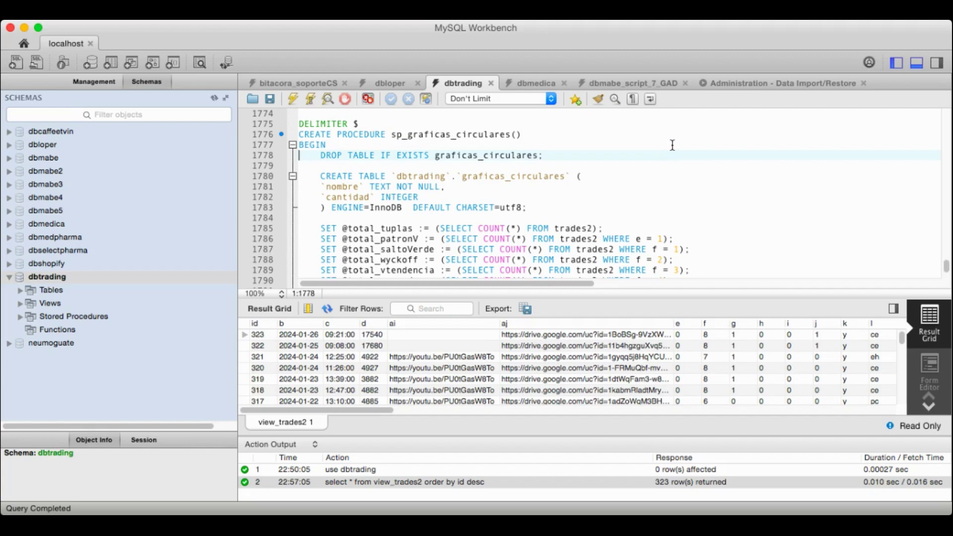
{"action": "key", "text": "Down"}
{"action": "key", "text": "Down"}
{"action": "key", "text": "Down"}
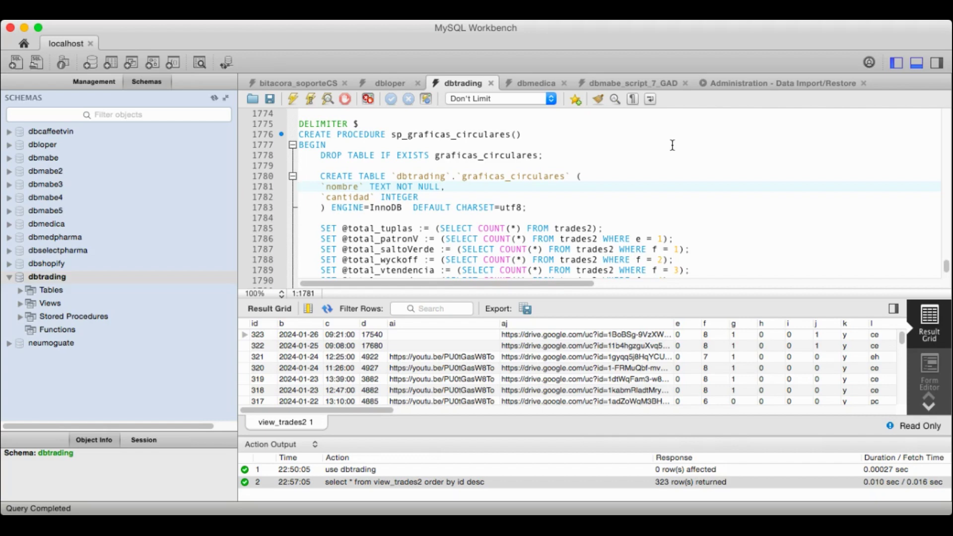
{"action": "key", "text": "Down"}
{"action": "key", "text": "Down"}
{"action": "key", "text": "Up"}
{"action": "key", "text": "Up"}
{"action": "key", "text": "Up"}
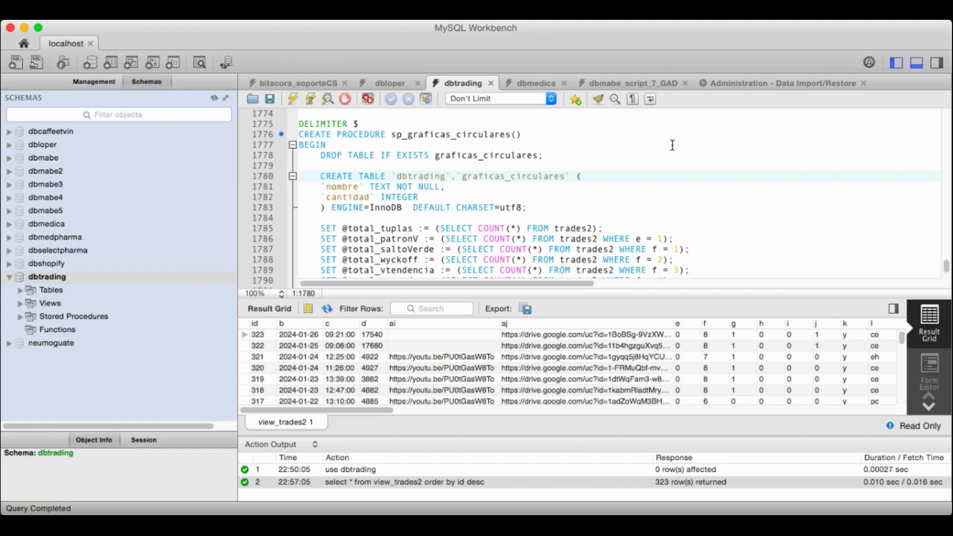
- Examine the procedure's SET statements that count trades2 rows and the INSERT statements that fill graficas_circulares
{"action": "key", "text": "Down"}
{"action": "key", "text": "Down"}
{"action": "key", "text": "Down"}
{"action": "key", "text": "Down"}
{"action": "key", "text": "Down"}
{"action": "key", "text": "Down"}
{"action": "key", "text": "Down"}
{"action": "key", "text": "Down"}
{"action": "key", "text": "Down"}
{"action": "key", "text": "Down"}
{"action": "key", "text": "Down"}
{"action": "key", "text": "Down"}
{"action": "key", "text": "Down"}
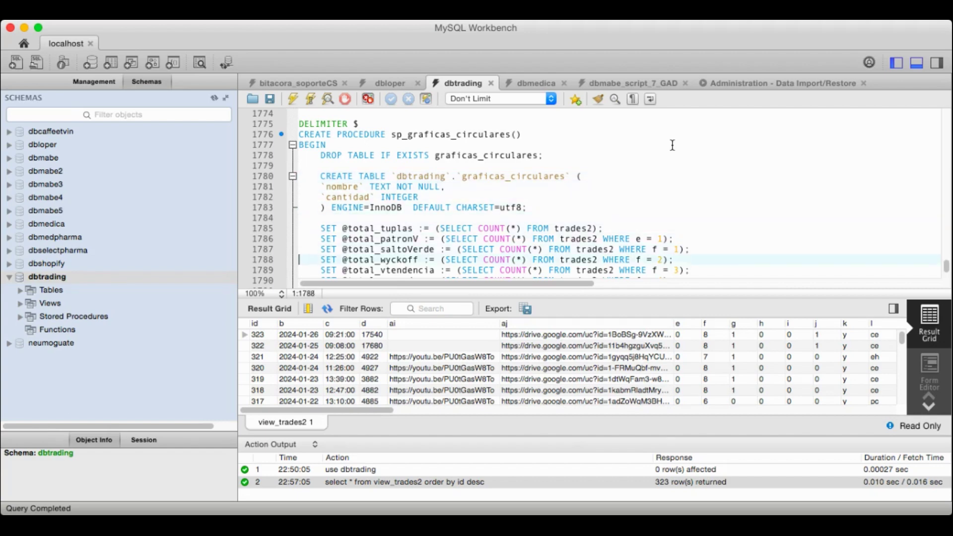
{"action": "key", "text": "Down"}
{"action": "key", "text": "Down"}
{"action": "key", "text": "Down"}
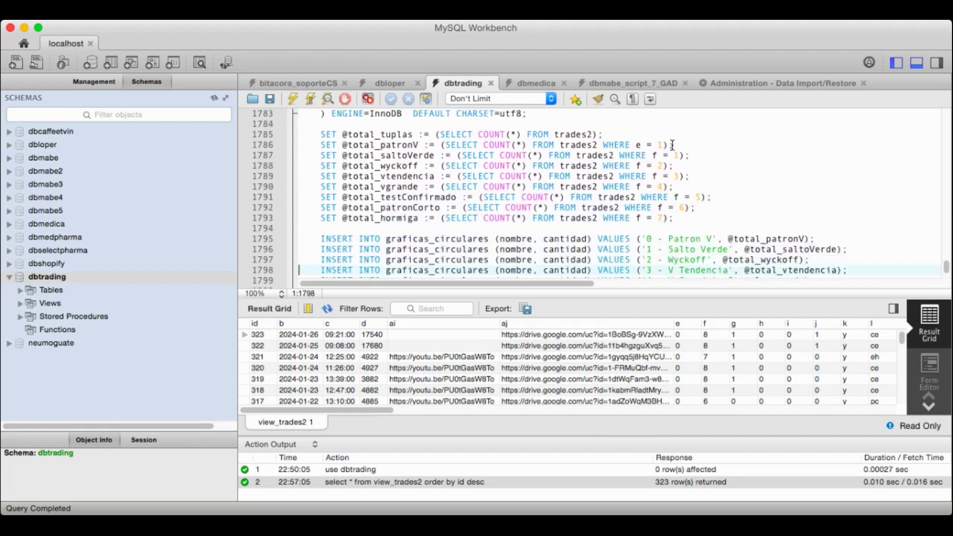
{"action": "key", "text": "Up"}
{"action": "key", "text": "Up"}
{"action": "key", "text": "Up"}
{"action": "key", "text": "Up"}
{"action": "key", "text": "Up"}
{"action": "key", "text": "Up"}
{"action": "key", "text": "Up"}
{"action": "key", "text": "Up"}
{"action": "key", "text": "Up"}
{"action": "key", "text": "Up"}
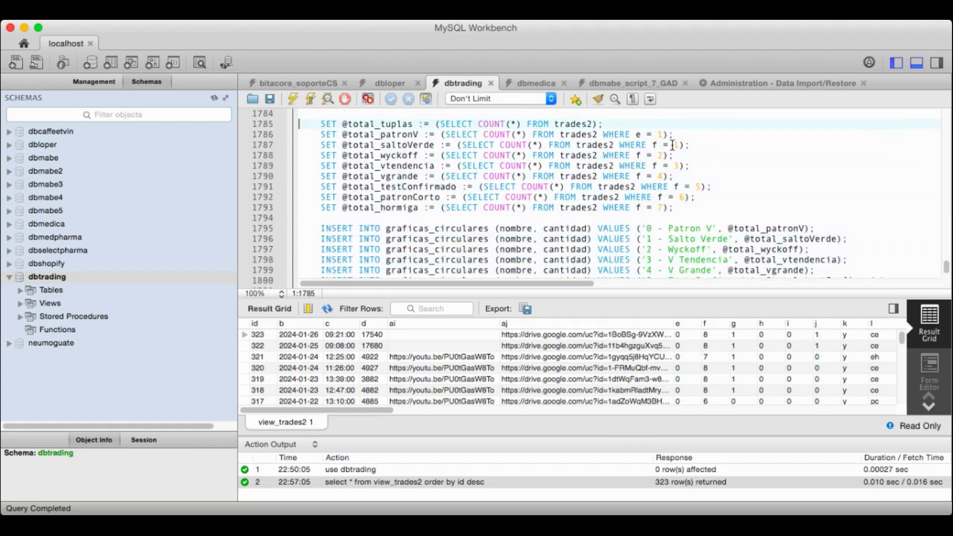
{"action": "key", "text": "Up"}
{"action": "key", "text": "Down"}
{"action": "key", "text": "Up"}
{"action": "key", "text": "Down"}
{"action": "key", "text": "Down"}
{"action": "key", "text": "Down"}
{"action": "key", "text": "Down"}
{"action": "key", "text": "Down"}
{"action": "key", "text": "Down"}
{"action": "key", "text": "Down"}
{"action": "key", "text": "Down"}
{"action": "key", "text": "Down"}
{"action": "key", "text": "Down"}
{"action": "key", "text": "Down"}
{"action": "key", "text": "Down"}
{"action": "key", "text": "Down"}
{"action": "key", "text": "Down"}
{"action": "key", "text": "Down"}
{"action": "key", "text": "Up"}
{"action": "key", "text": "Up"}
{"action": "key", "text": "Up"}
{"action": "key", "text": "Up"}
{"action": "key", "text": "Up"}
{"action": "key", "text": "End"}
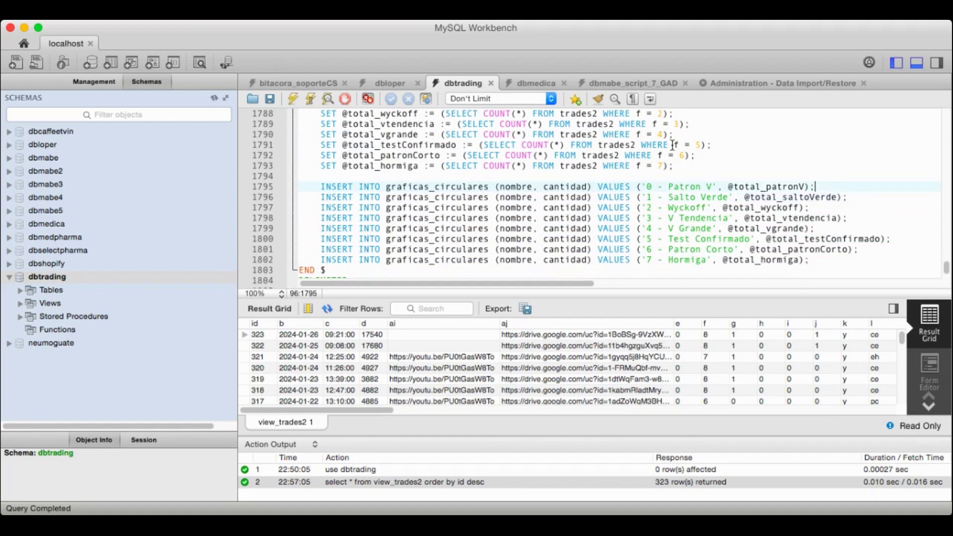
- Read through the remaining graficas_circulares INSERT lines, from '1 - Salto Verde' to '7 - Hormiga', and on to the procedure's end
{"action": "key", "text": "Down"}
{"action": "key", "text": "Down"}
{"action": "key", "text": "Down"}
{"action": "key", "text": "Down"}
{"action": "key", "text": "Down"}
{"action": "key", "text": "Down"}
{"action": "key", "text": "Down"}
{"action": "key", "text": "Down"}
{"action": "key", "text": "Down"}
{"action": "key", "text": "Down"}
{"action": "key", "text": "Down"}
{"action": "key", "text": "Down"}
{"action": "key", "text": "Down"}
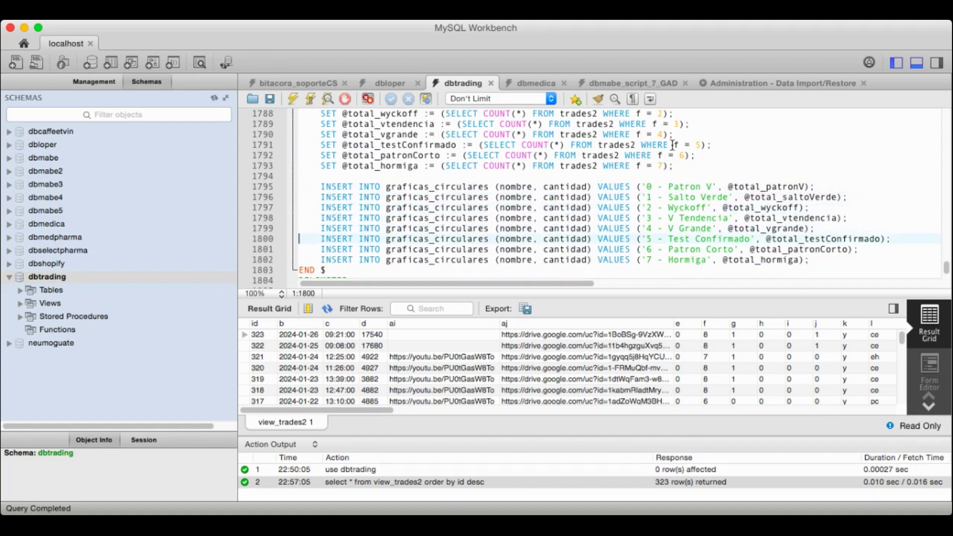
- Select and execute only the CALL sp_graficas_circulares(); statement below the procedure
{"action": "key", "text": "Up"}
{"action": "key", "text": "Up"}
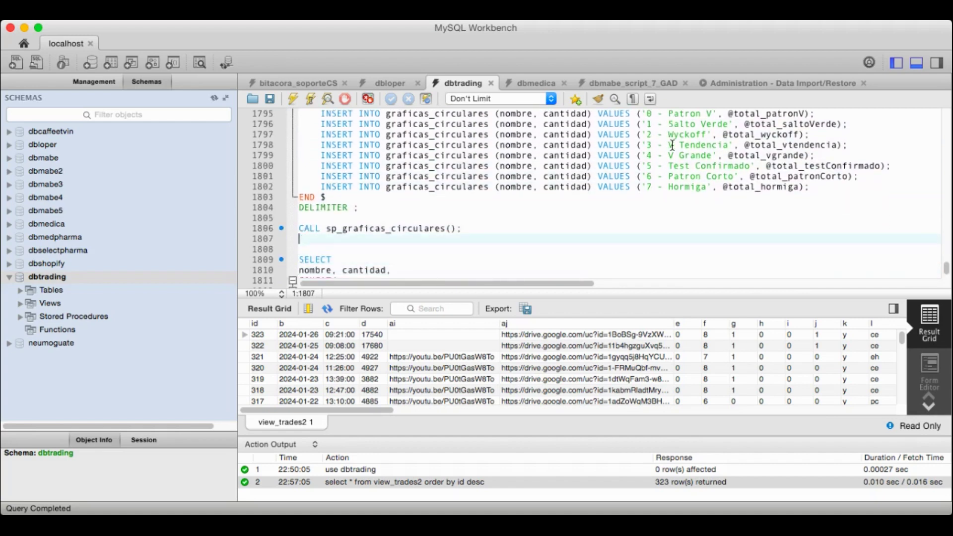
{"action": "key", "text": "shift+End"}
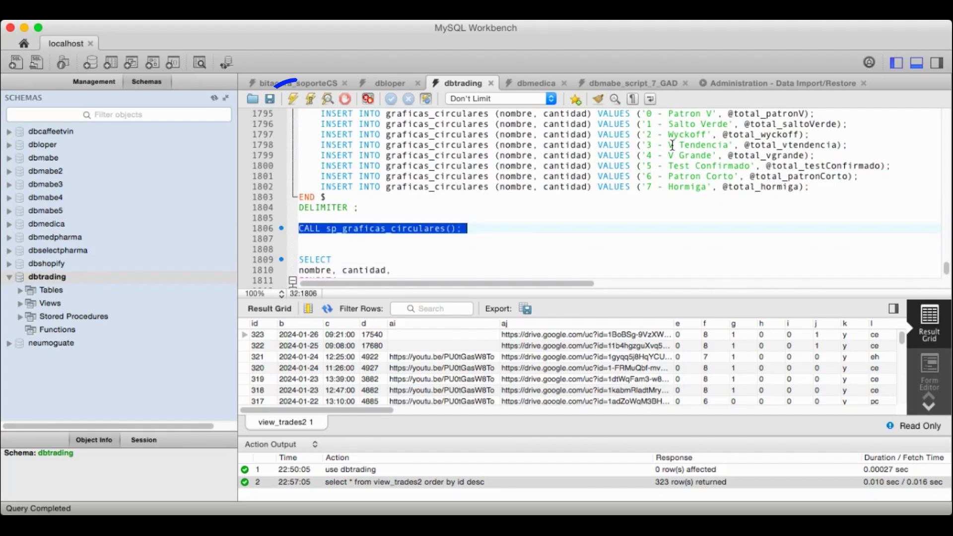
{"action": "left_click", "coordinate": [293, 99]}
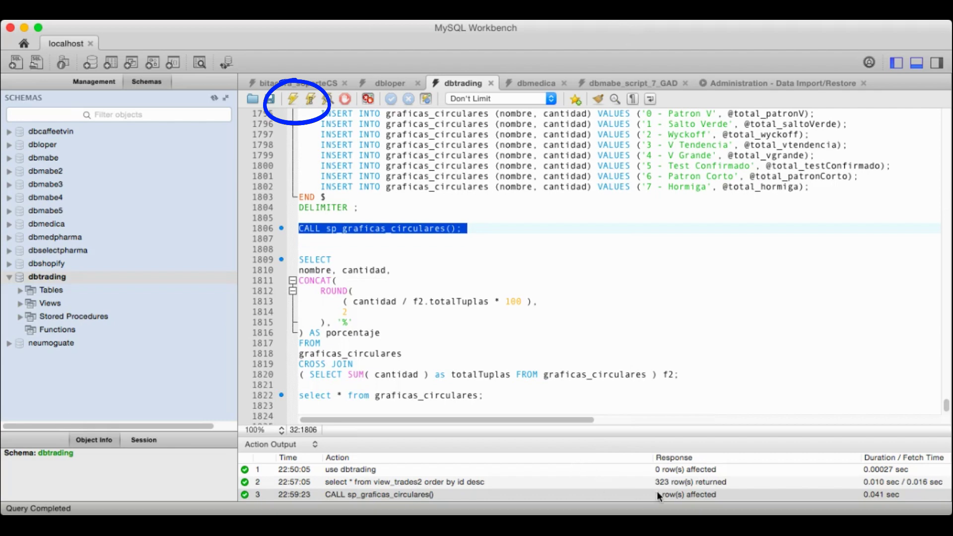
- Examine the SELECT query below the call that computes porcentaje with CONCAT, ROUND and a CROSS JOIN on graficas_circulares
{"action": "left_click", "coordinate": [528, 241]}
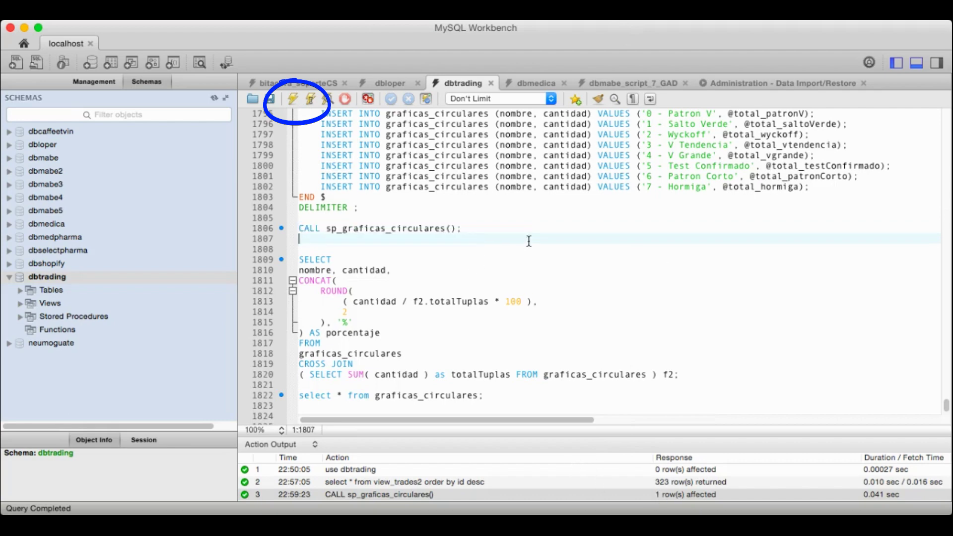
{"action": "key", "text": "Down"}
{"action": "key", "text": "Down"}
{"action": "key", "text": "Down"}
{"action": "key", "text": "Down"}
{"action": "key", "text": "Down"}
{"action": "key", "text": "Down"}
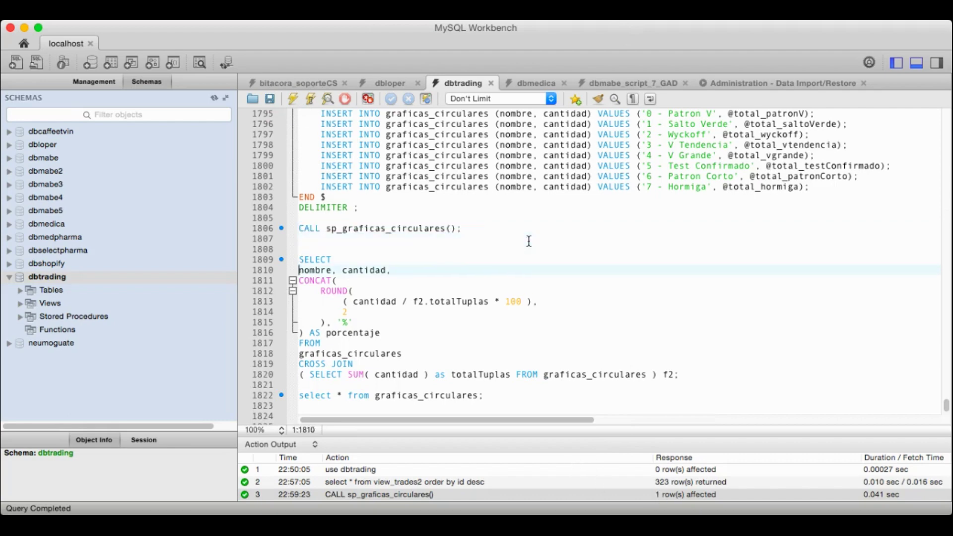
{"action": "key", "text": "Down"}
{"action": "key", "text": "Down"}
{"action": "key", "text": "Down"}
{"action": "key", "text": "Down"}
{"action": "key", "text": "Down"}
{"action": "key", "text": "Down"}
{"action": "key", "text": "Down"}
{"action": "key", "text": "Down"}
{"action": "key", "text": "Down"}
{"action": "key", "text": "Up"}
{"action": "key", "text": "Up"}
{"action": "key", "text": "Up"}
{"action": "key", "text": "Up"}
{"action": "key", "text": "Up"}
{"action": "key", "text": "Up"}
{"action": "key", "text": "Up"}
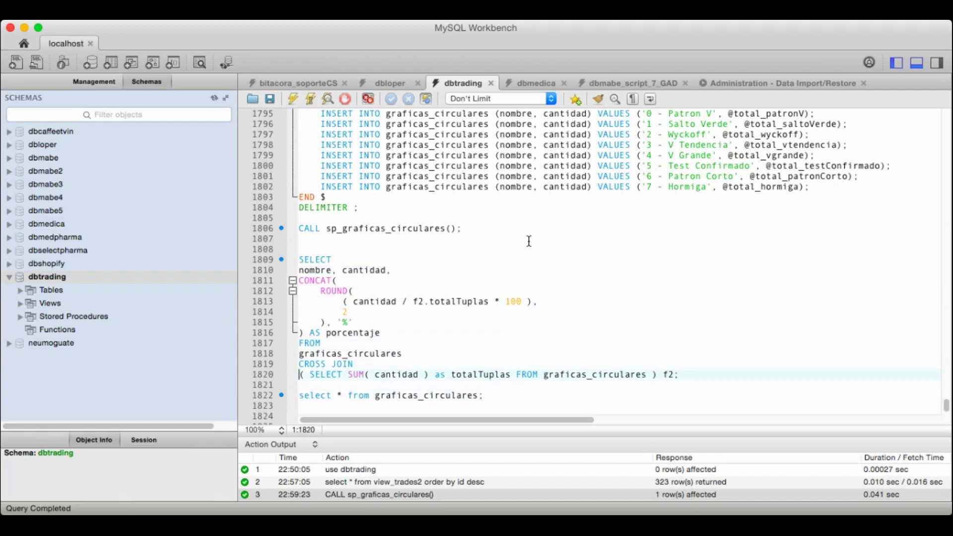
{"action": "key", "text": "Up"}
{"action": "key", "text": "Up"}
{"action": "key", "text": "Up"}
{"action": "key", "text": "Up"}
{"action": "key", "text": "Up"}
{"action": "key", "text": "Up"}
- Select the whole porcentaje query, from SELECT through the CROSS JOIN subquery f2, and execute only that selection
{"action": "key", "text": "shift+Down"}
{"action": "key", "text": "shift+Down"}
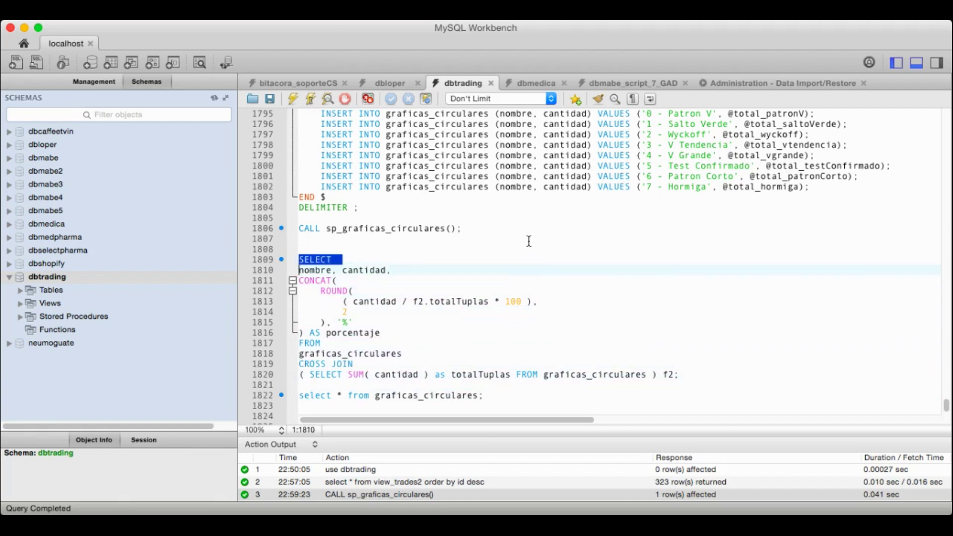
{"action": "key", "text": "shift+Down"}
{"action": "key", "text": "shift+Down"}
{"action": "key", "text": "shift+Down"}
{"action": "key", "text": "shift+Down"}
{"action": "key", "text": "shift+Down"}
{"action": "key", "text": "shift+Down"}
{"action": "key", "text": "shift+Down"}
{"action": "key", "text": "shift+Down"}
{"action": "key", "text": "shift+Down"}
{"action": "key", "text": "shift+Down"}
{"action": "key", "text": "shift+Left"}
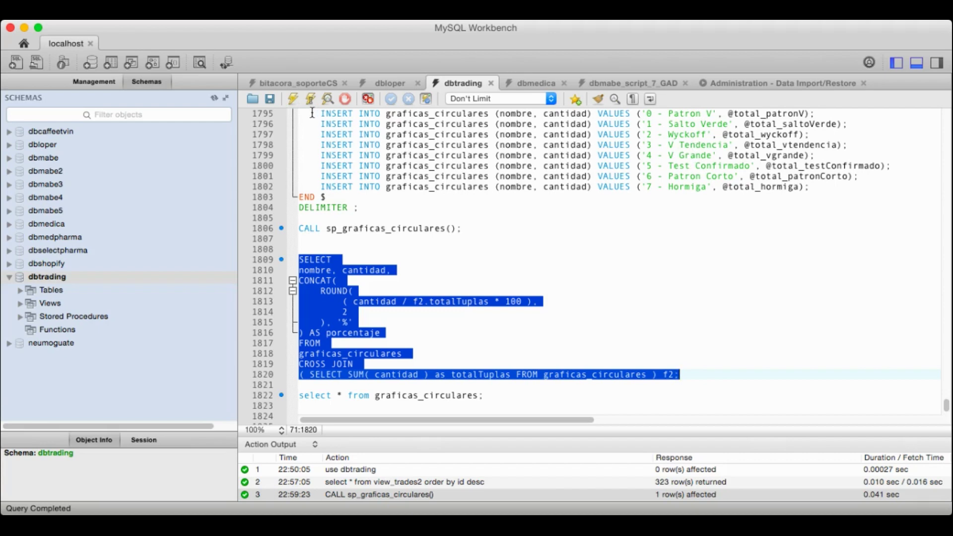
{"action": "scroll", "coordinate": [774, 184], "scroll_direction": "up", "scroll_amount": 2}
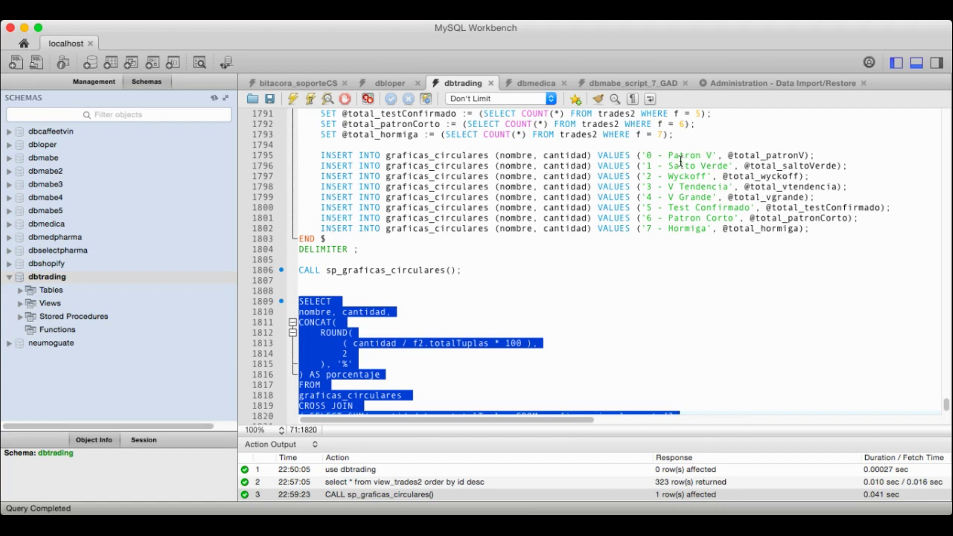
{"action": "scroll", "coordinate": [686, 198], "scroll_direction": "down", "scroll_amount": 2}
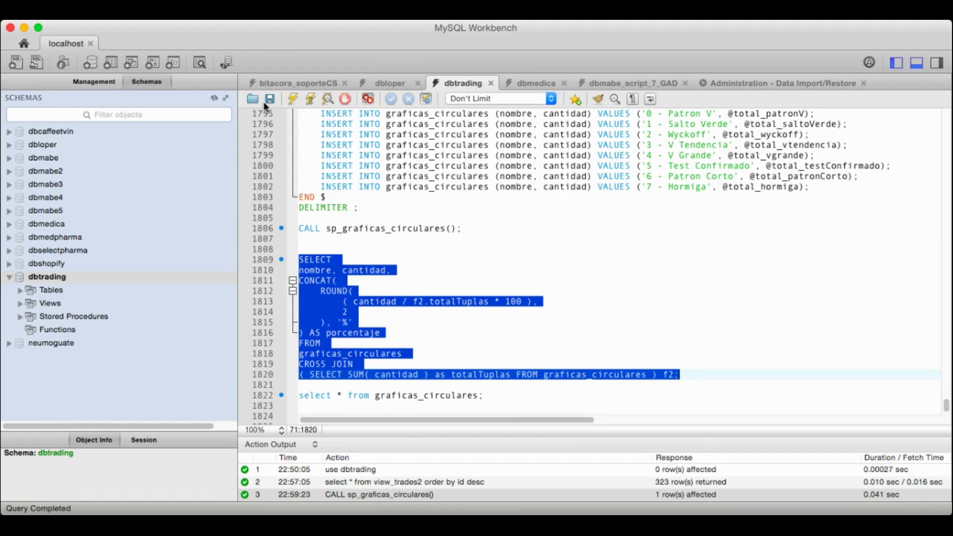
{"action": "left_click", "coordinate": [292, 100]}
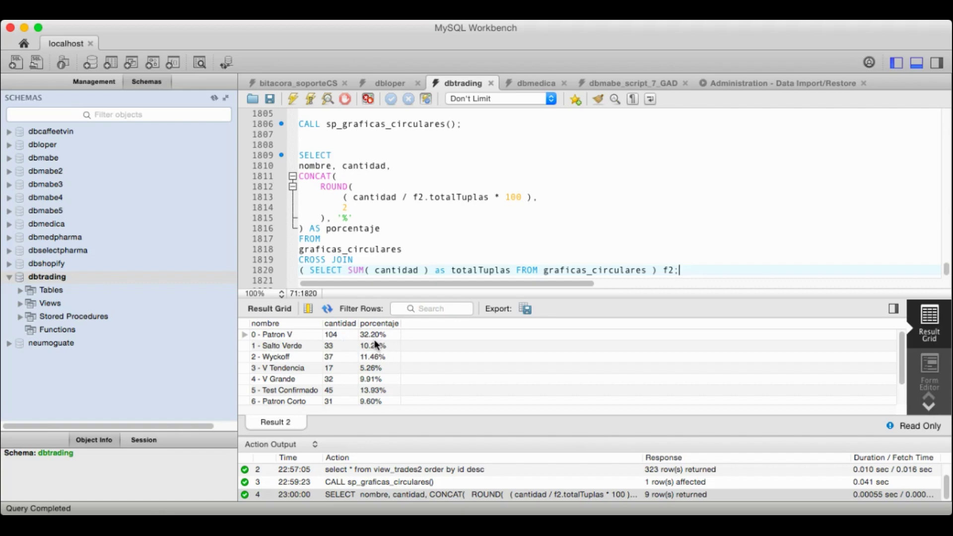
- Review all nombre, cantidad and porcentaje rows in the result grid, and return to the query text to check what follows it
{"action": "scroll", "coordinate": [383, 347], "scroll_direction": "down", "scroll_amount": 2}
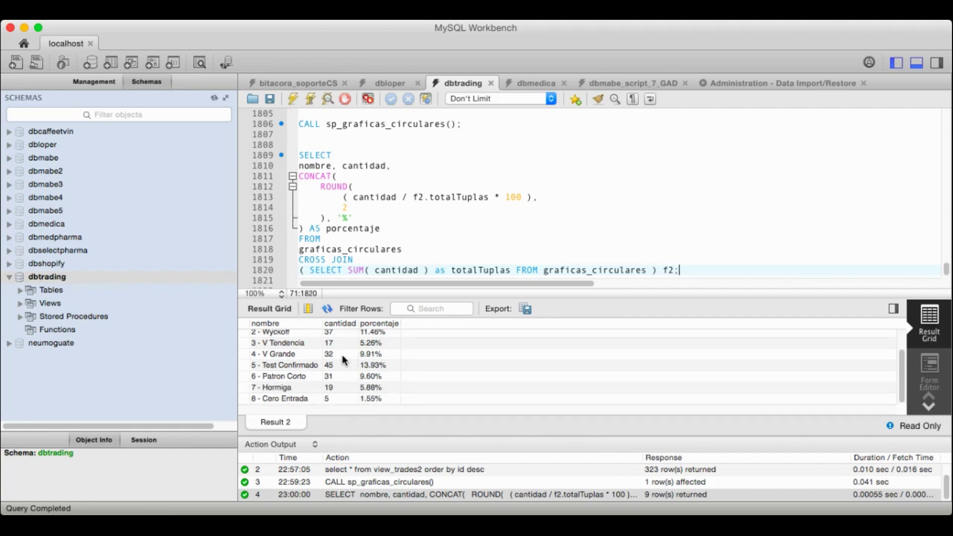
{"action": "scroll", "coordinate": [340, 345], "scroll_direction": "up", "scroll_amount": 2}
{"action": "scroll", "coordinate": [341, 345], "scroll_direction": "down", "scroll_amount": 2}
{"action": "scroll", "coordinate": [340, 346], "scroll_direction": "up", "scroll_amount": 2}
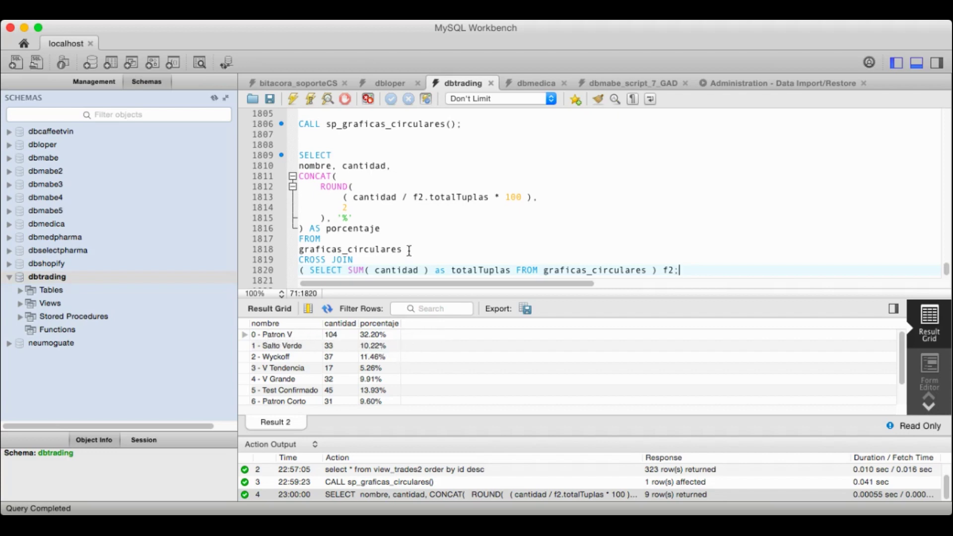
{"action": "scroll", "coordinate": [407, 238], "scroll_direction": "down", "scroll_amount": 2}
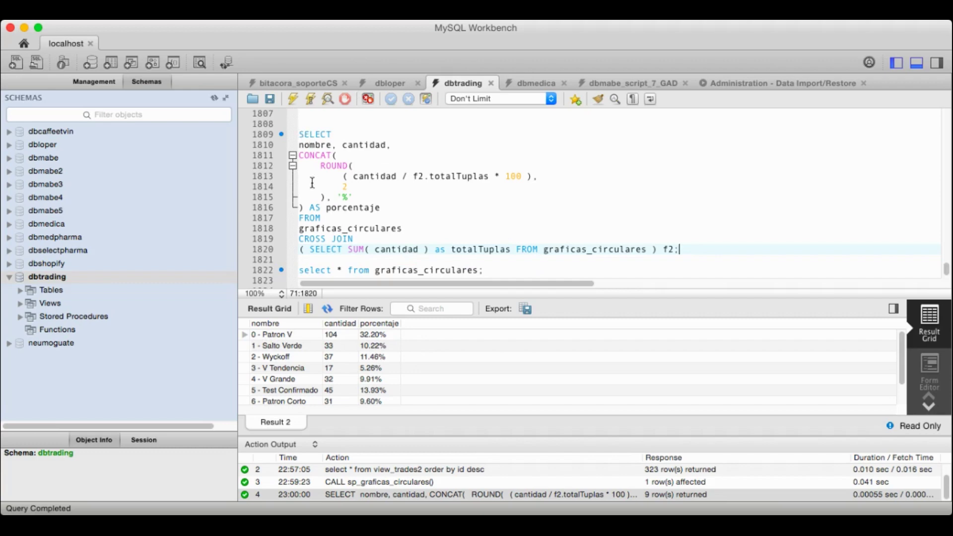